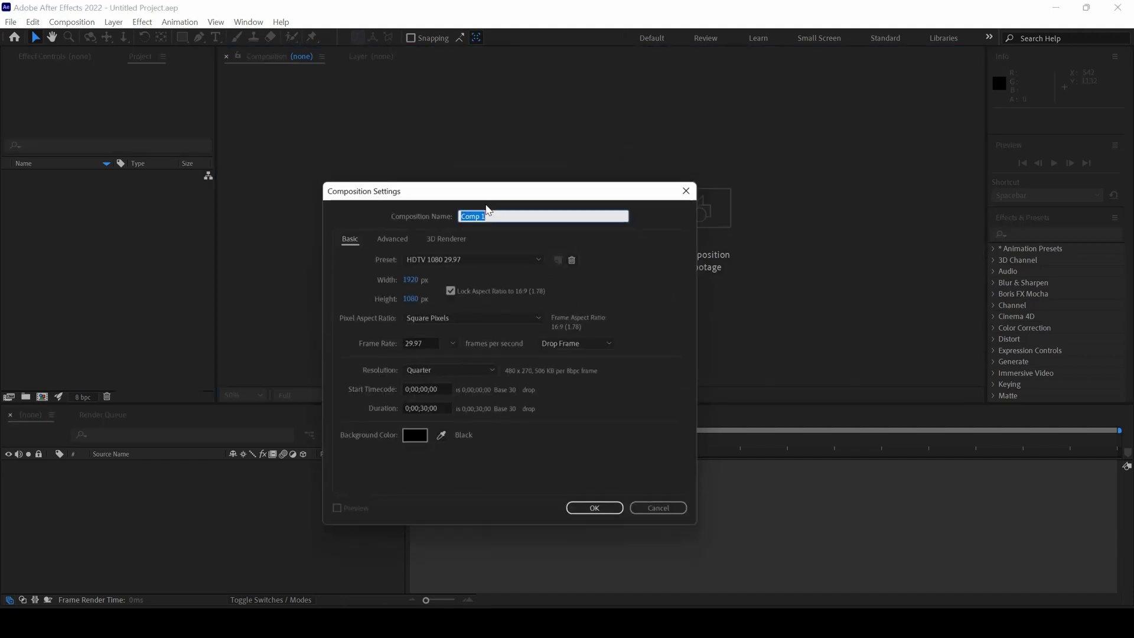
Name the new 1920×1080, 29.97 fps, 30-second composition 'Circular Background'.
{"action": "type", "text": "Circular Backg"}
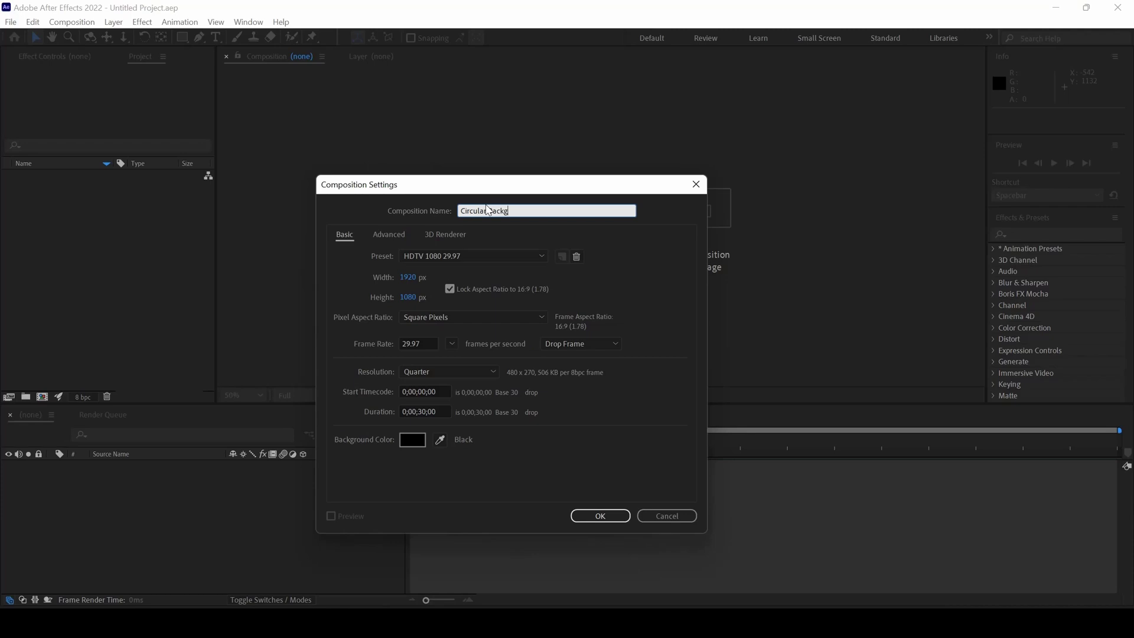
{"action": "type", "text": "round"}
{"action": "key", "text": "Return"}
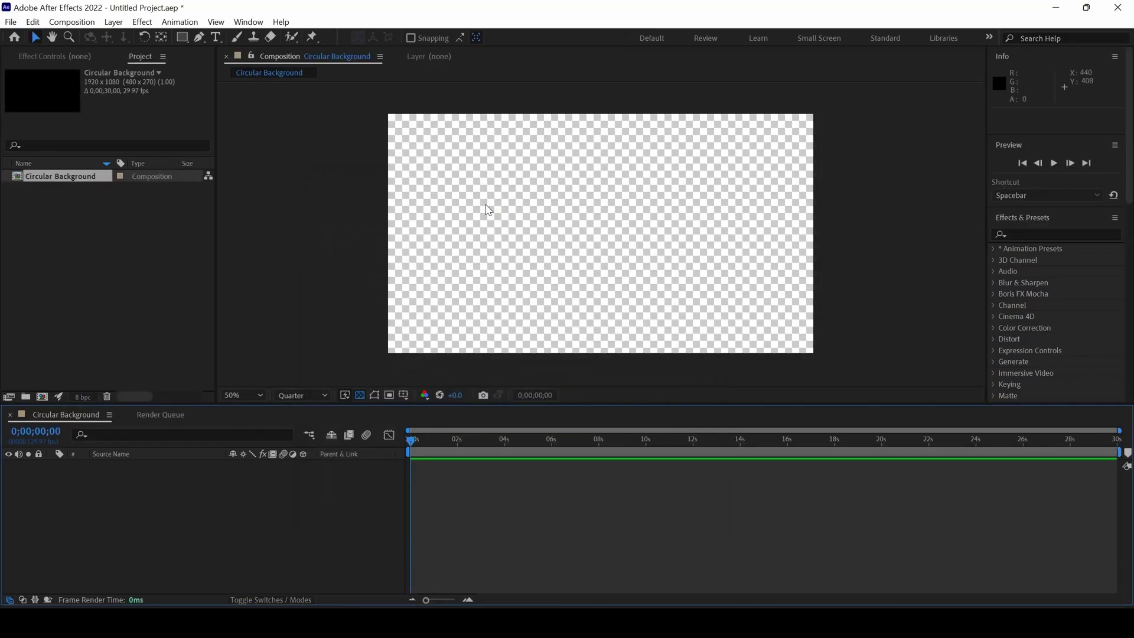
Add a full-frame purple solid layer named 'Background' to the composition.
{"action": "left_click", "coordinate": [117, 23]}
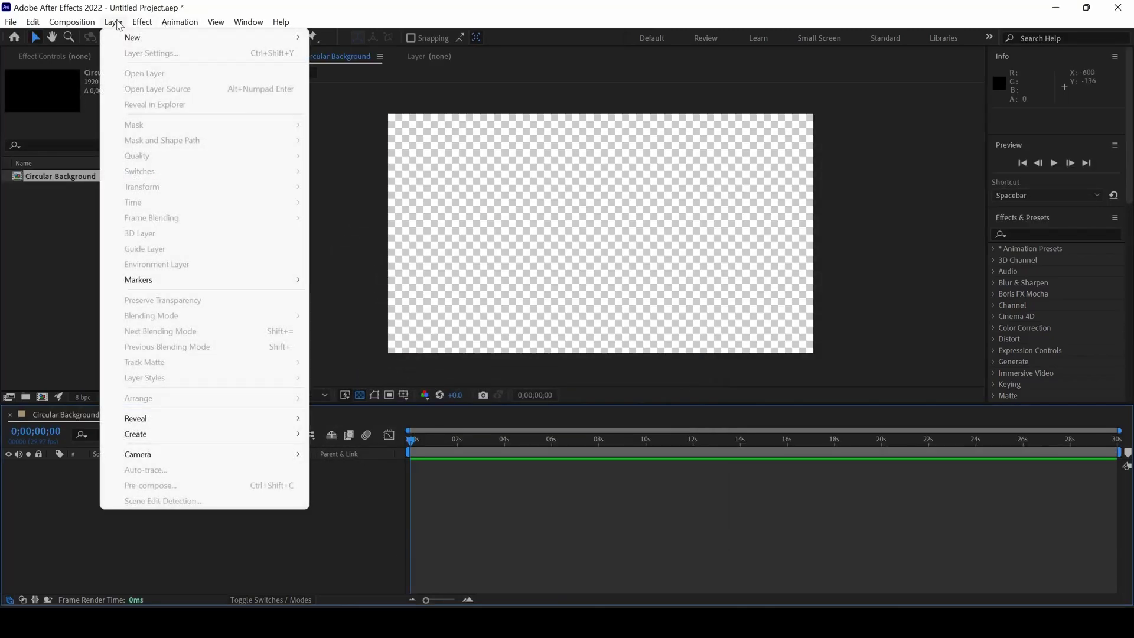
{"action": "mouse_move", "coordinate": [135, 45]}
{"action": "left_click", "coordinate": [114, 22]}
{"action": "left_click", "coordinate": [113, 22]}
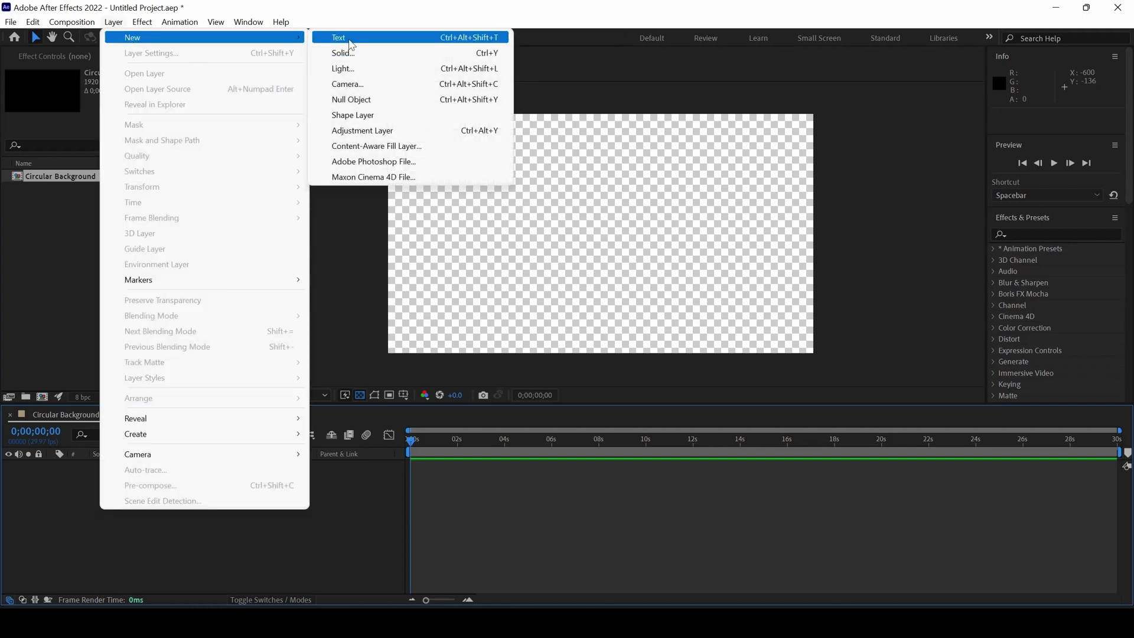
{"action": "left_click", "coordinate": [349, 52]}
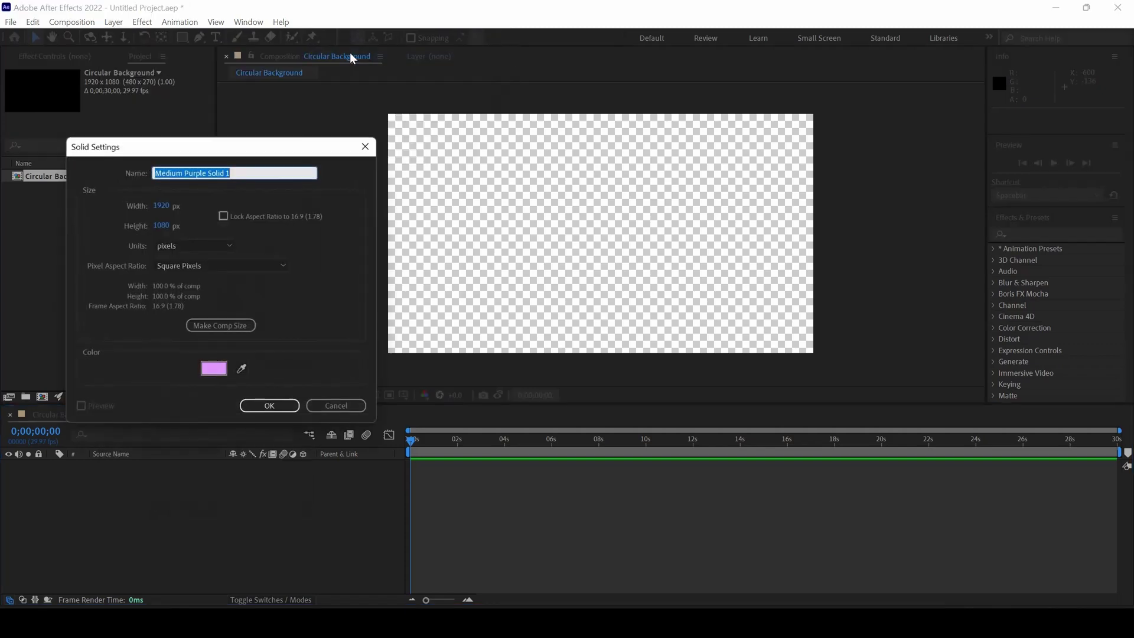
{"action": "type", "text": "Backgroun"}
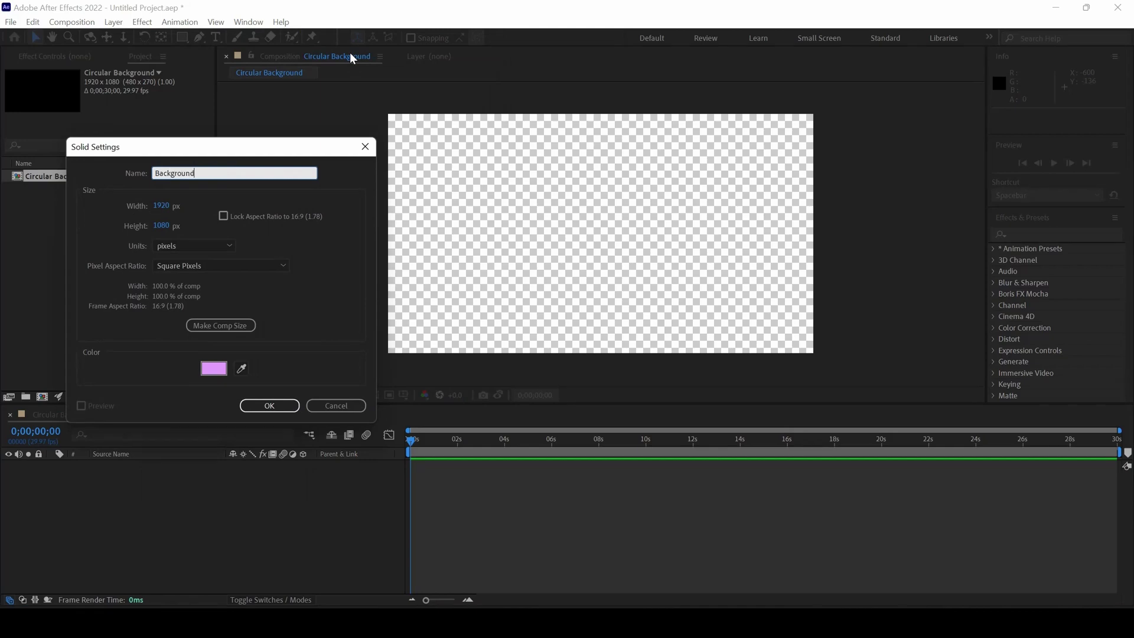
{"action": "type", "text": "d"}
{"action": "key", "text": "Return"}
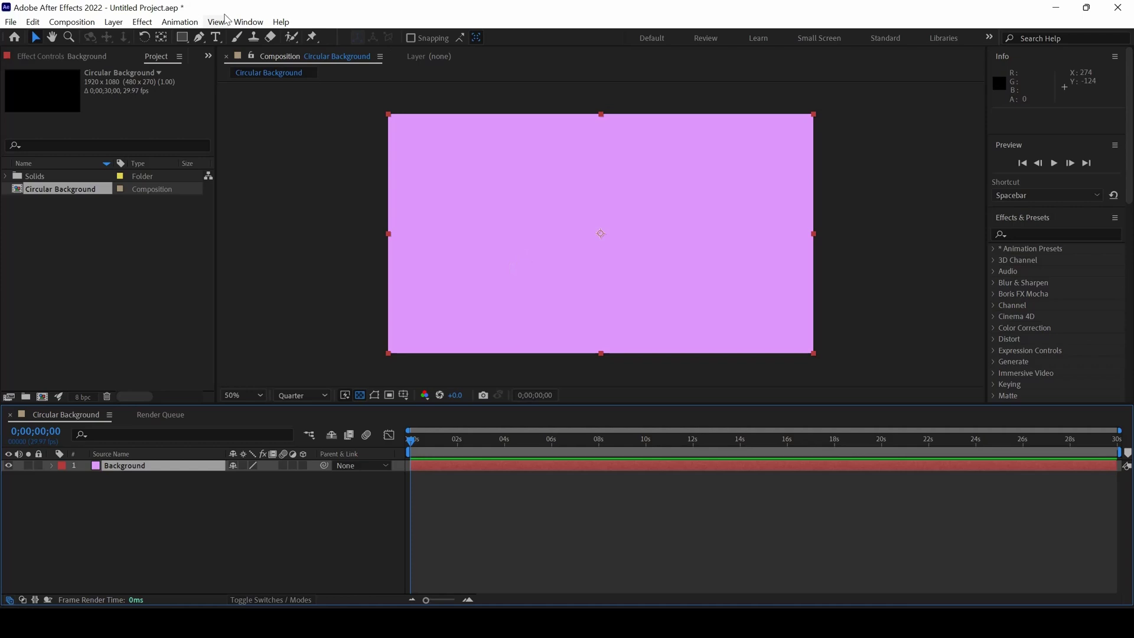
Add a second full-frame solid coloured pale lime green, Medium Lime Green Solid 1.
{"action": "left_click", "coordinate": [113, 22]}
{"action": "mouse_move", "coordinate": [129, 41]}
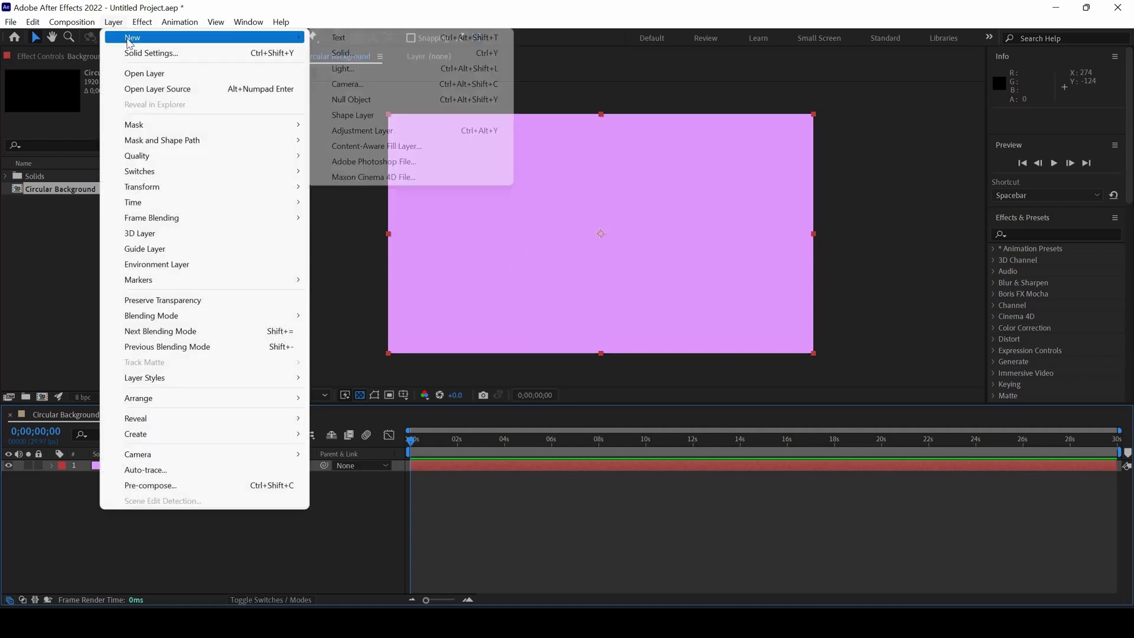
{"action": "left_click", "coordinate": [366, 53]}
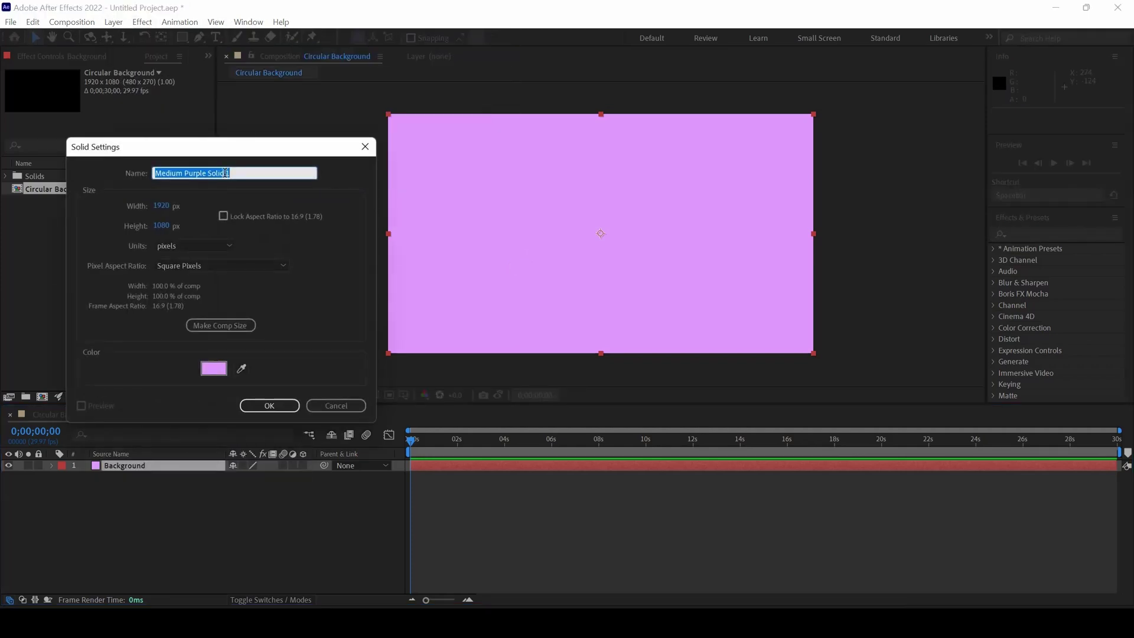
{"action": "left_click", "coordinate": [214, 368]}
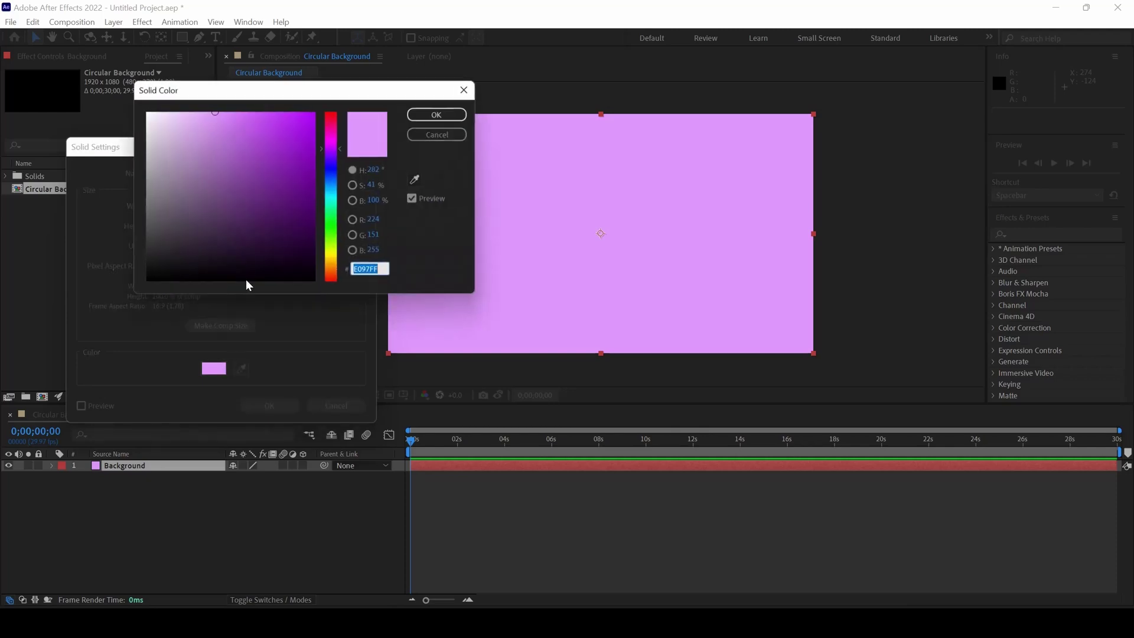
{"action": "left_click", "coordinate": [330, 234]}
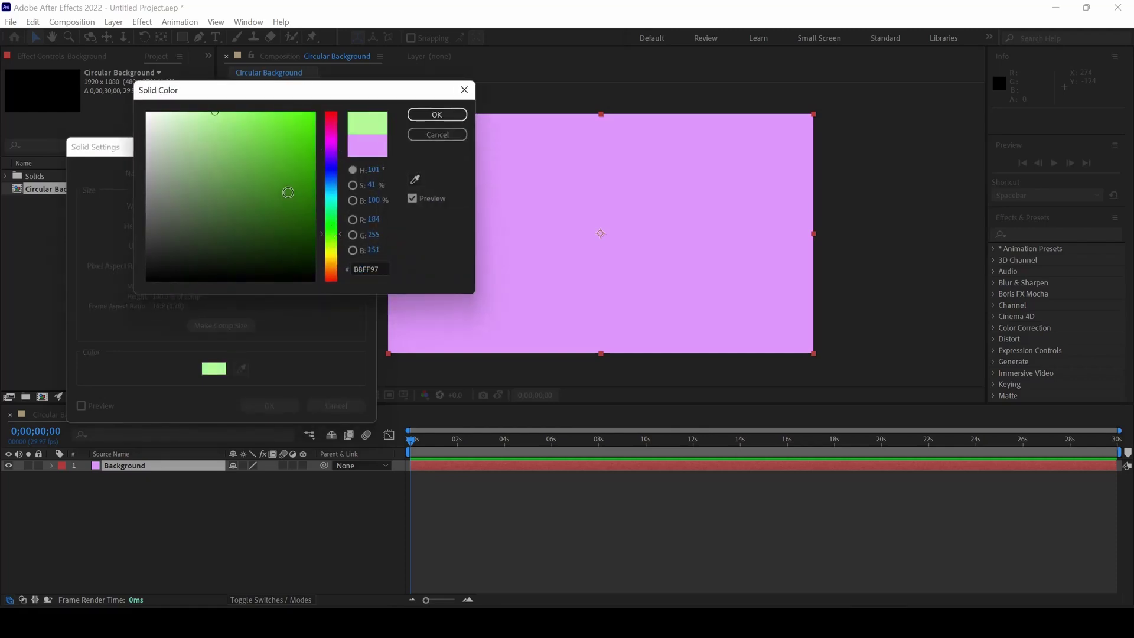
{"action": "left_click", "coordinate": [288, 193]}
{"action": "left_click_drag", "start_coordinate": [264, 165], "coordinate": [226, 96]}
{"action": "left_click", "coordinate": [437, 114]}
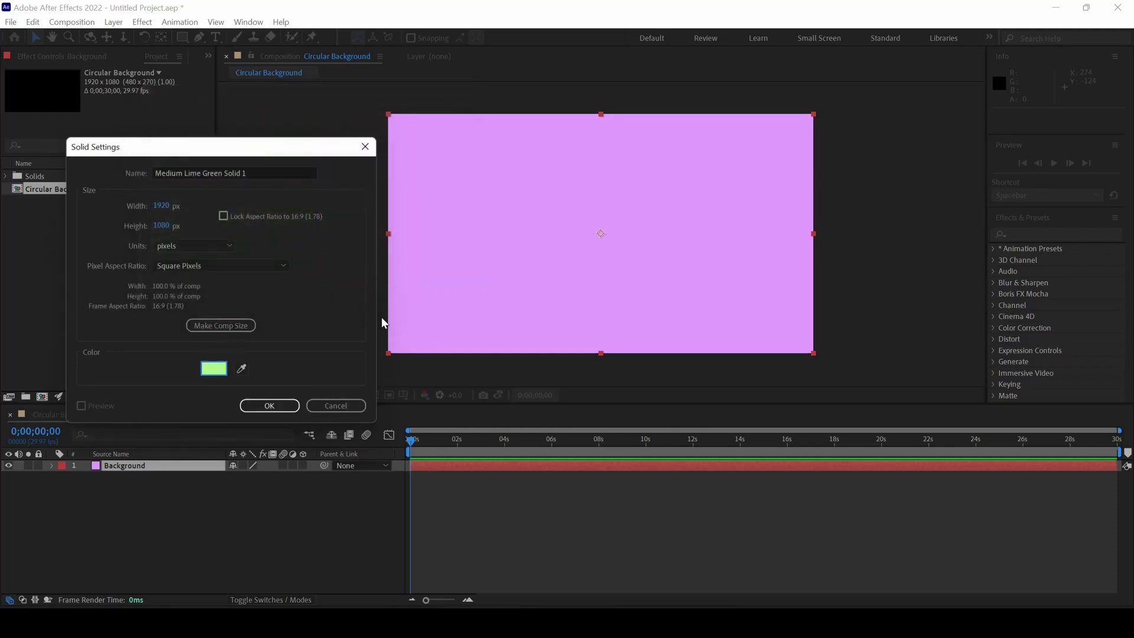
{"action": "left_click", "coordinate": [269, 405]}
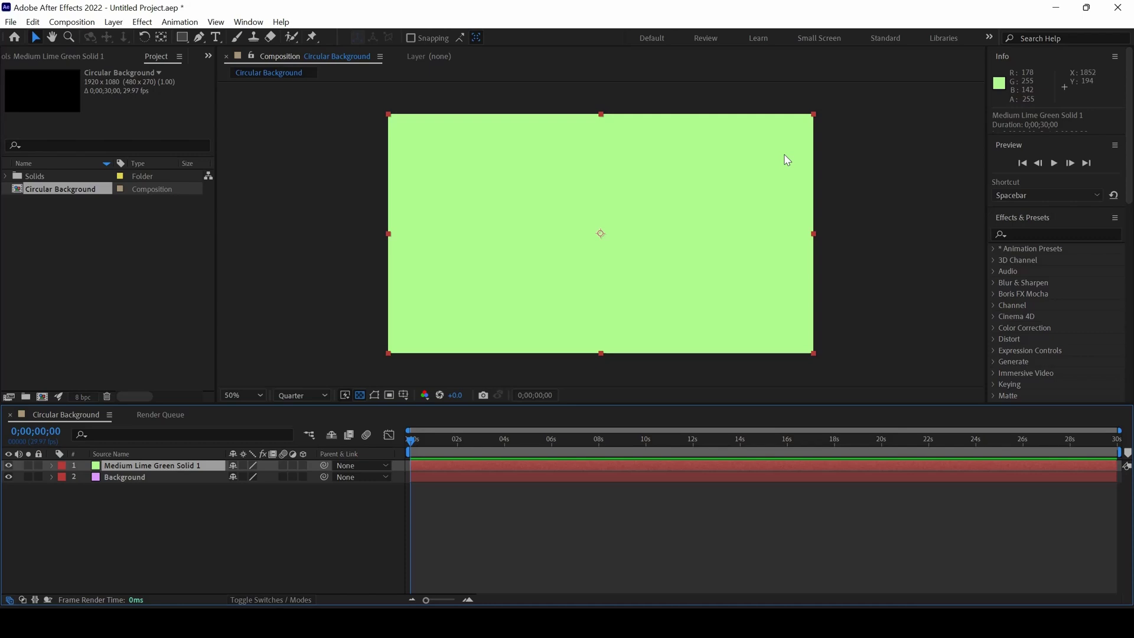
Apply the Transition > CC Radial ScaleWipe effect to the lime green solid.
{"action": "left_click", "coordinate": [143, 22]}
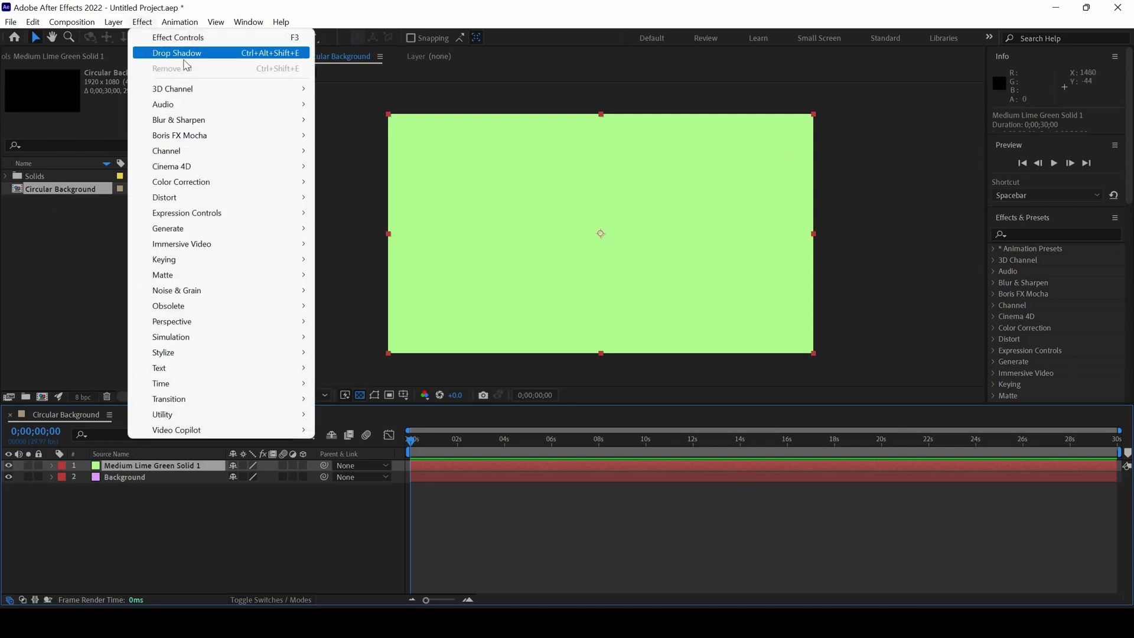
{"action": "mouse_move", "coordinate": [177, 22]}
{"action": "mouse_move", "coordinate": [142, 22]}
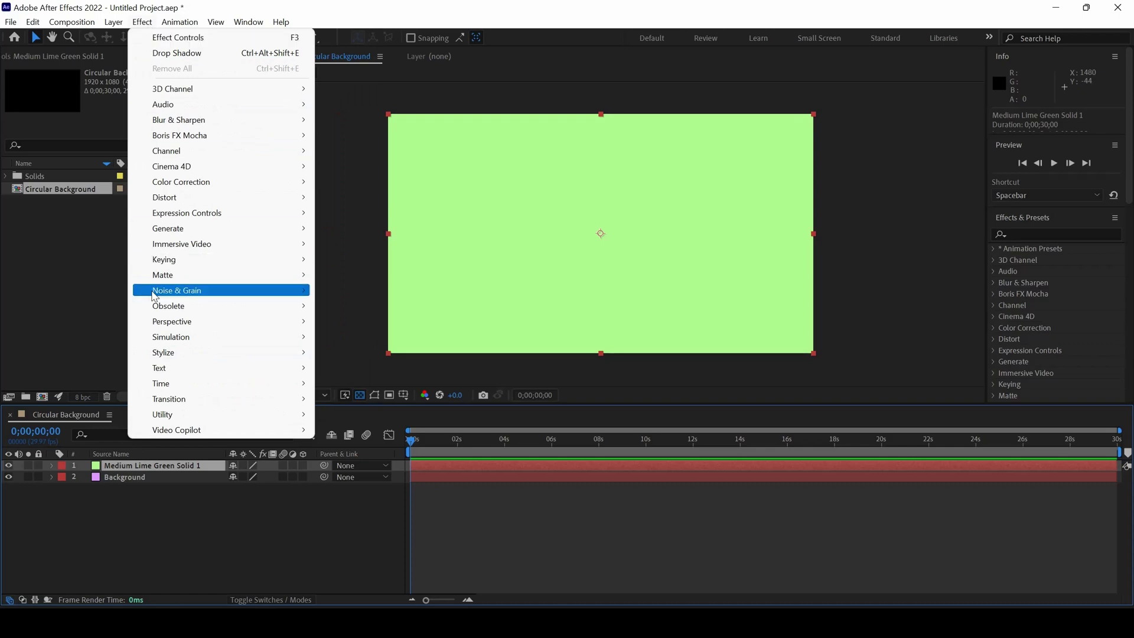
{"action": "mouse_move", "coordinate": [166, 327]}
{"action": "mouse_move", "coordinate": [168, 399]}
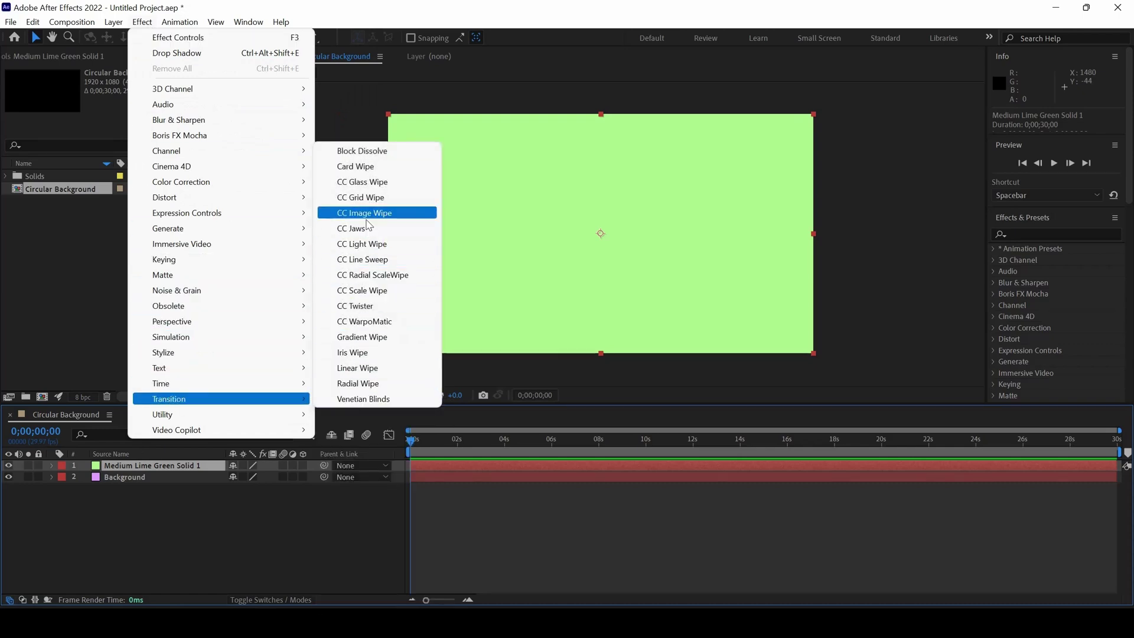
{"action": "left_click", "coordinate": [389, 280]}
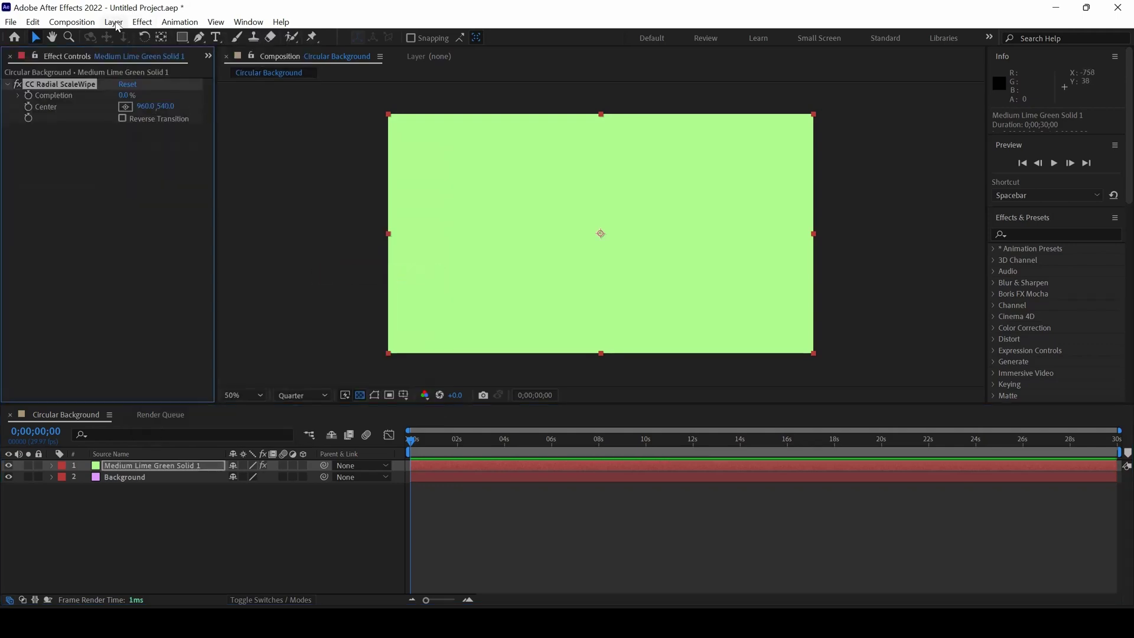
Add a Perspective > Drop Shadow effect to the green solid.
{"action": "left_click", "coordinate": [144, 23]}
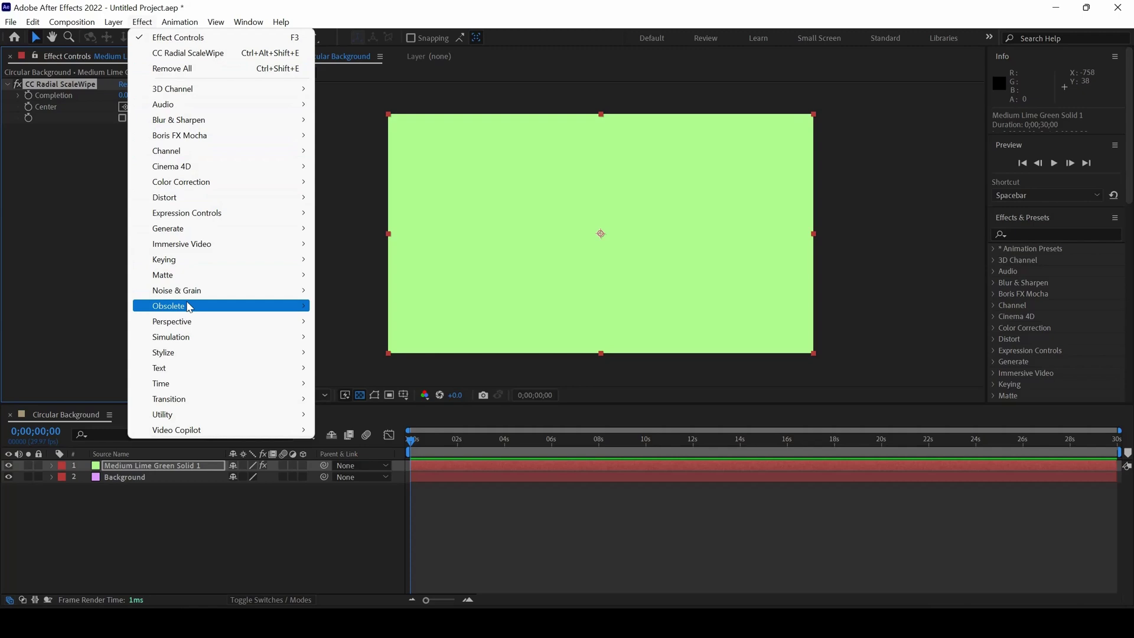
{"action": "mouse_move", "coordinate": [187, 320]}
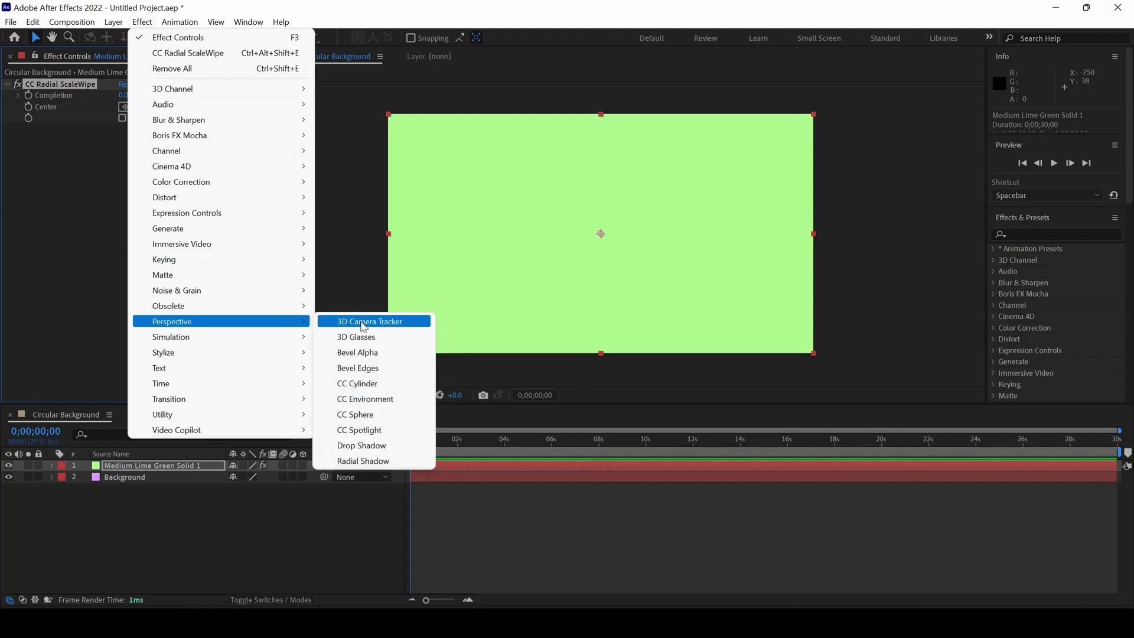
{"action": "left_click", "coordinate": [361, 445]}
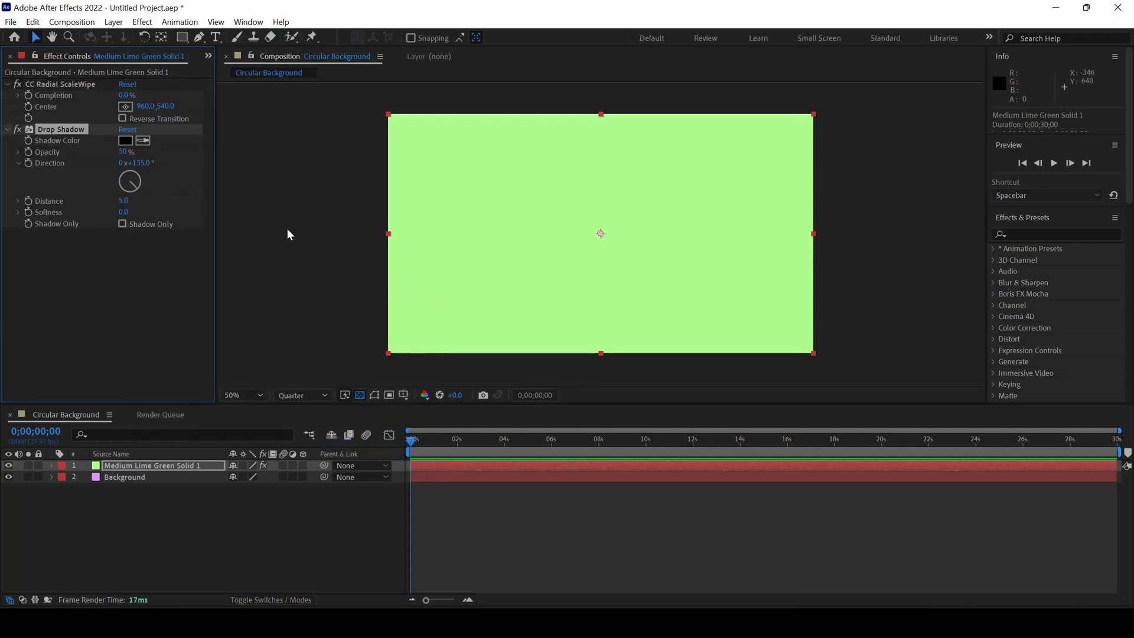
Set the CC Radial ScaleWipe Completion to 20% to reveal a purple circle.
{"action": "left_click", "coordinate": [124, 95]}
{"action": "type", "text": "20"}
{"action": "key", "text": "Return"}
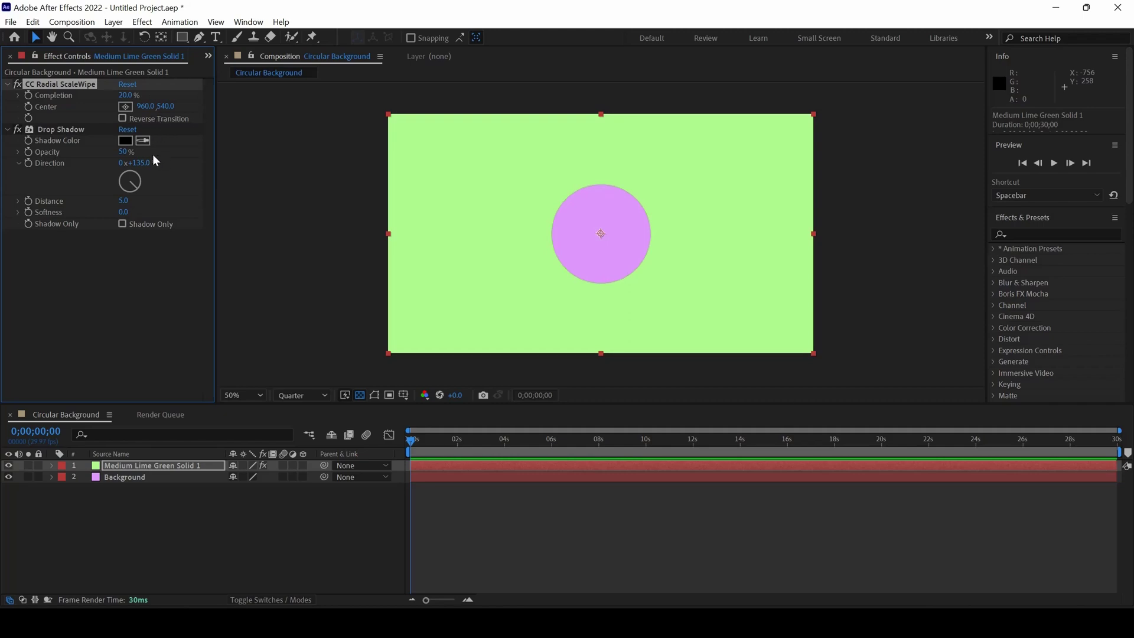
Give the Drop Shadow 100% opacity, 0 distance and 200 softness.
{"action": "left_click", "coordinate": [125, 152]}
{"action": "type", "text": "100"}
{"action": "key", "text": "Return"}
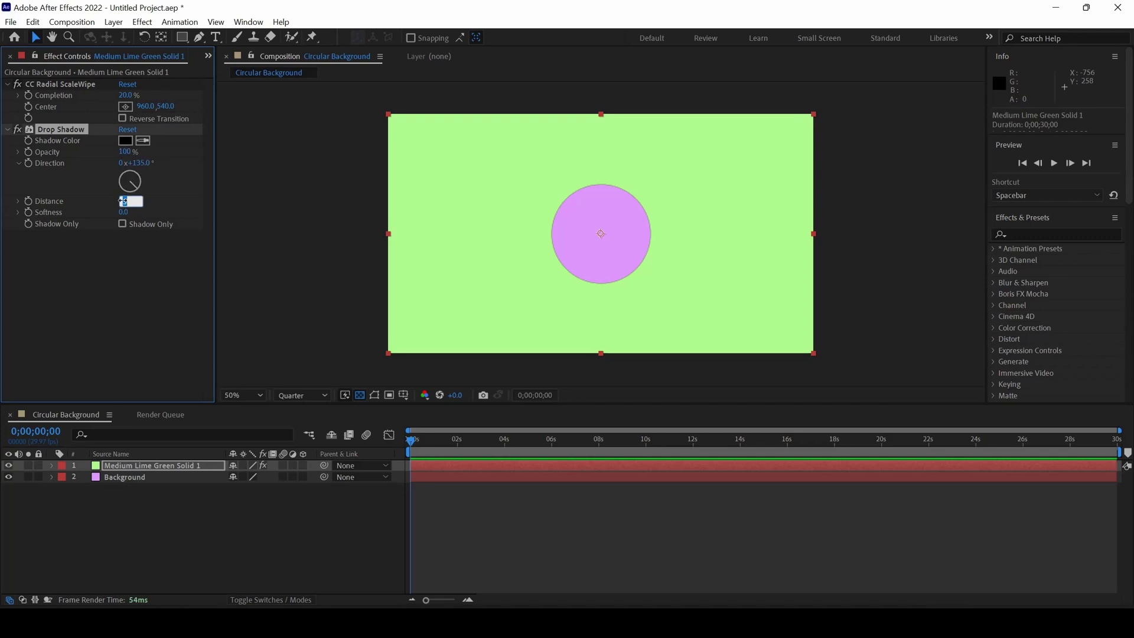
{"action": "left_click", "coordinate": [123, 200]}
{"action": "left_click", "coordinate": [123, 212]}
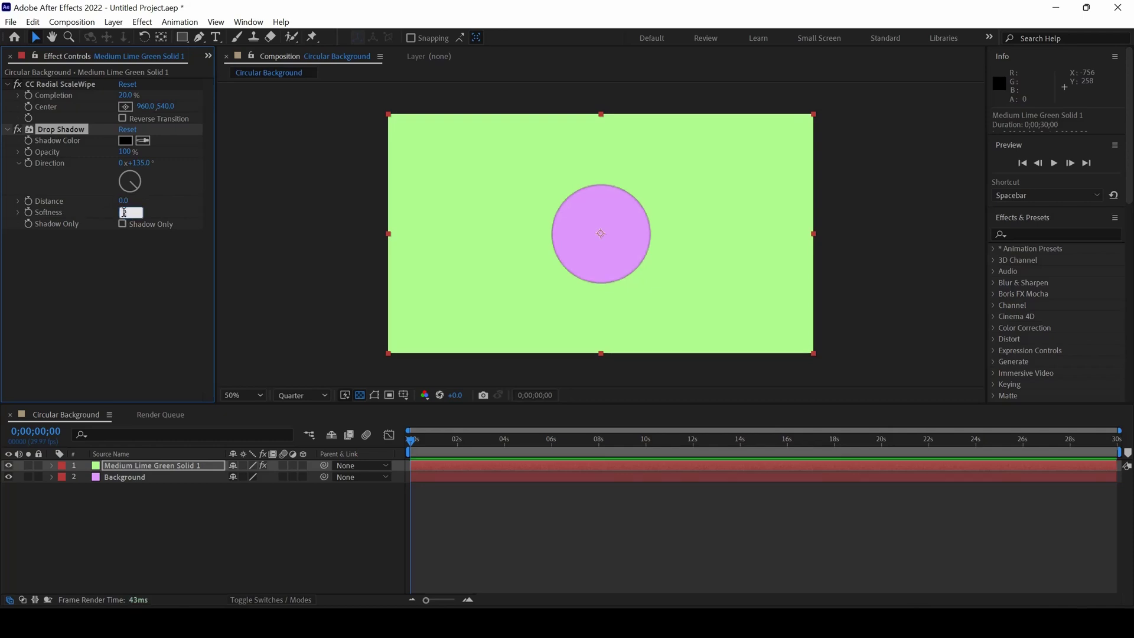
{"action": "key", "text": "Return"}
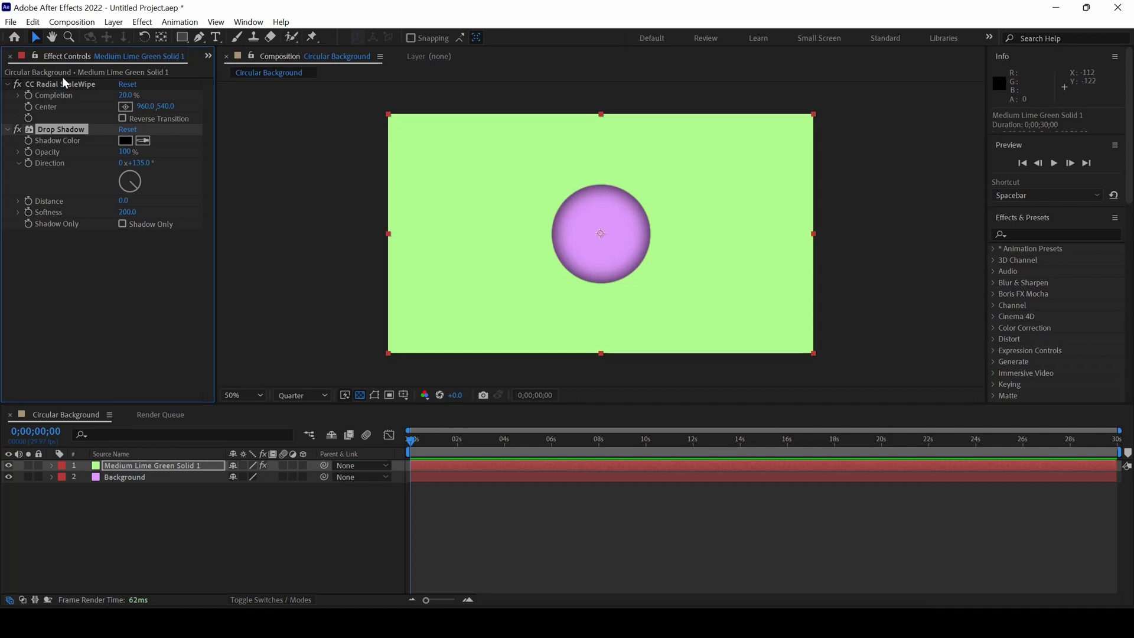
Drive Completion with a wiggle(0.5,3) expression and preview it at 100% view.
{"action": "left_click", "coordinate": [26, 95], "text": "alt"}
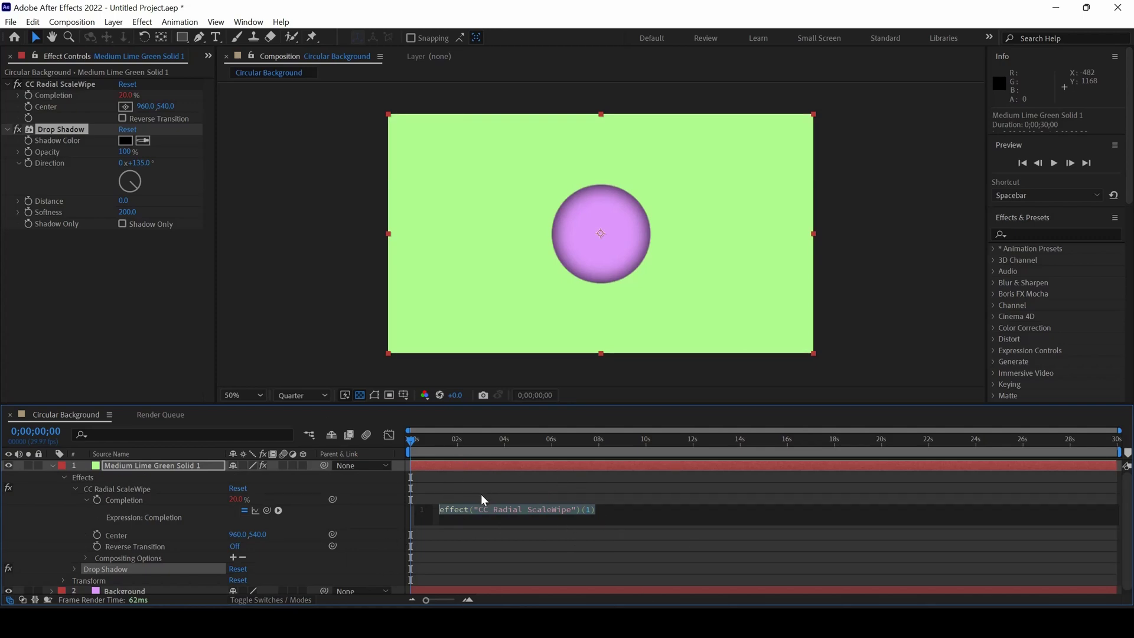
{"action": "type", "text": "wiggle"}
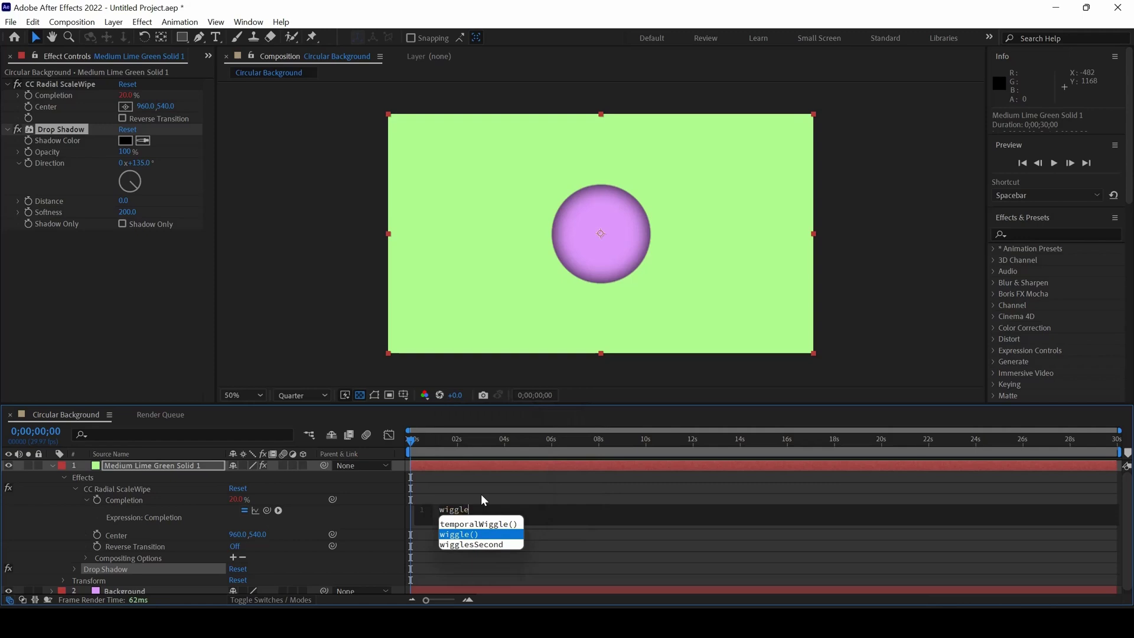
{"action": "key", "text": "Return"}
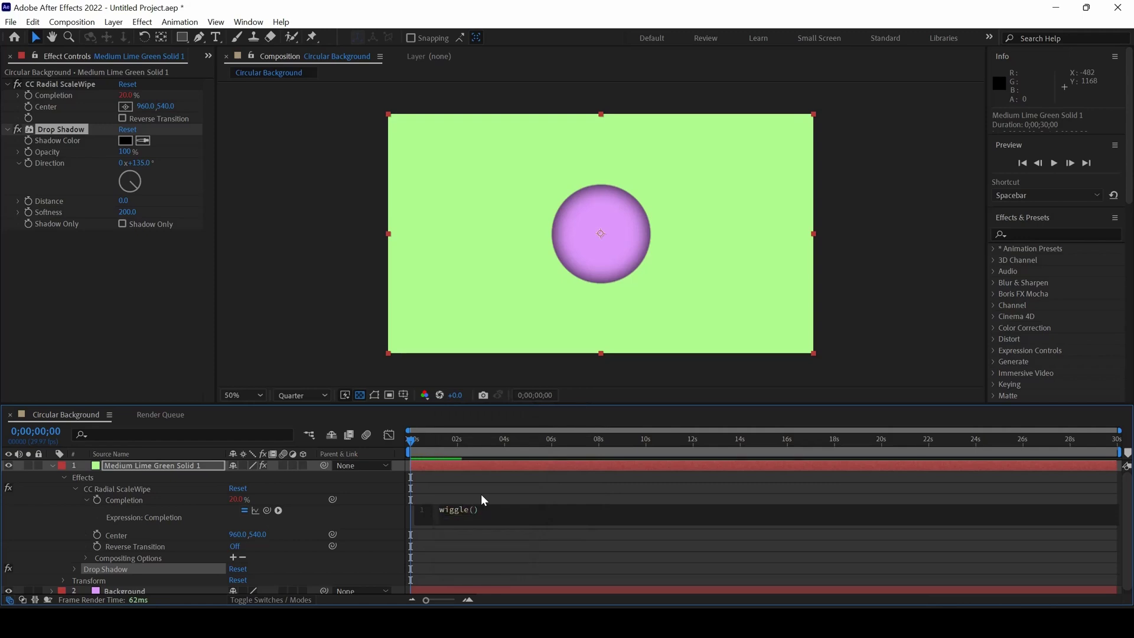
{"action": "type", "text": "0.5,3"}
{"action": "left_click", "coordinate": [480, 494]}
{"action": "key", "text": "/"}
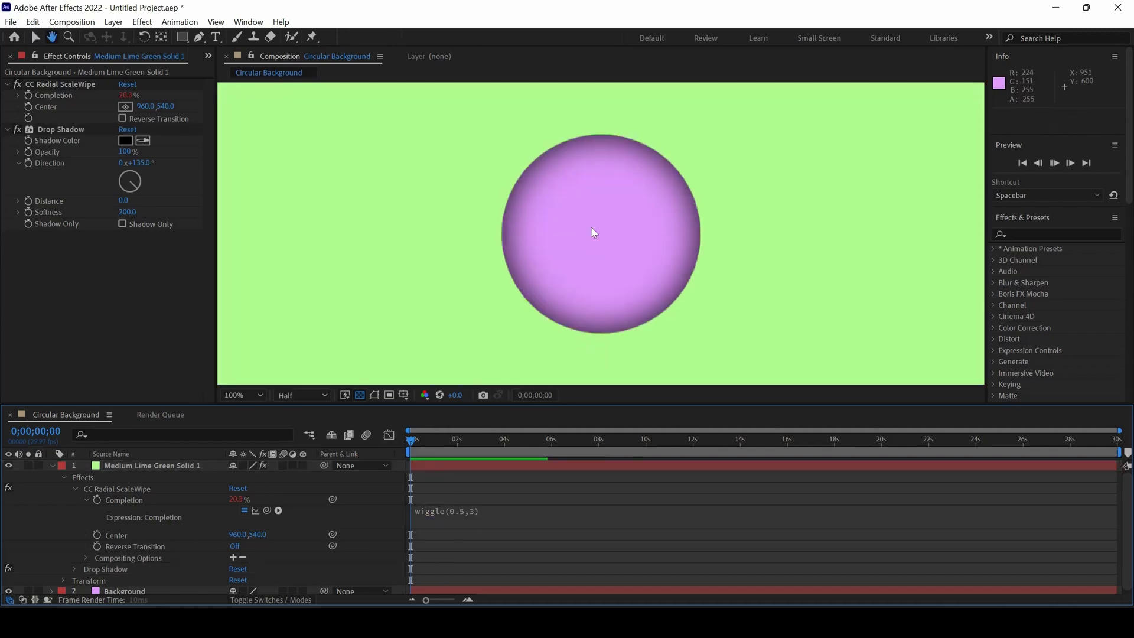
{"action": "key", "text": "space"}
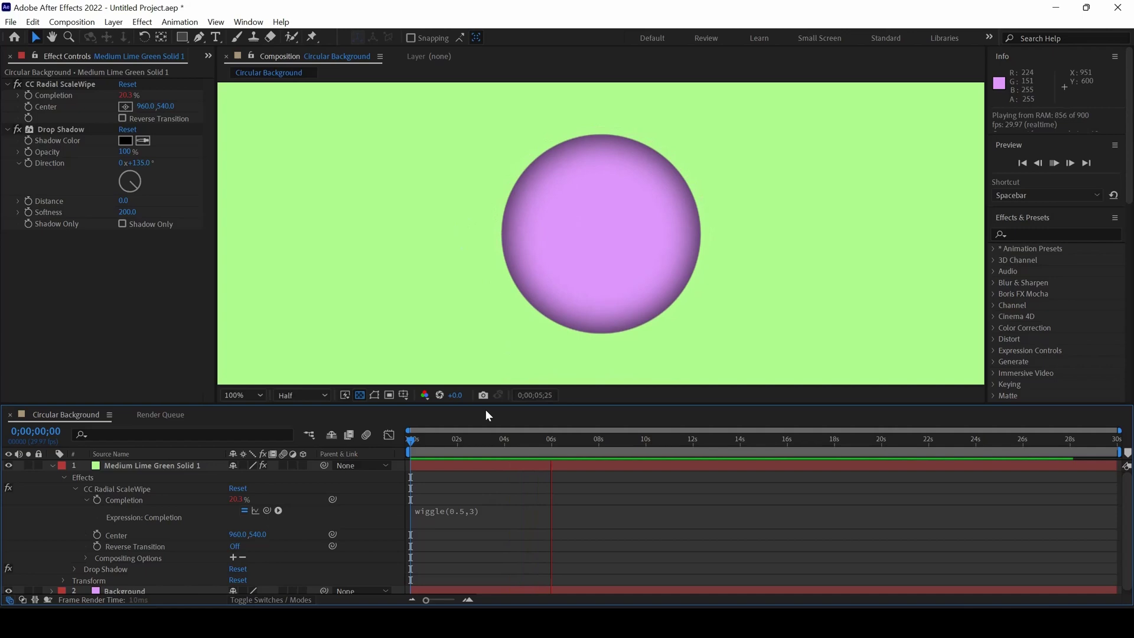
Duplicate the green wipe layer and set the copy's Completion to 40.
{"action": "left_click", "coordinate": [458, 462]}
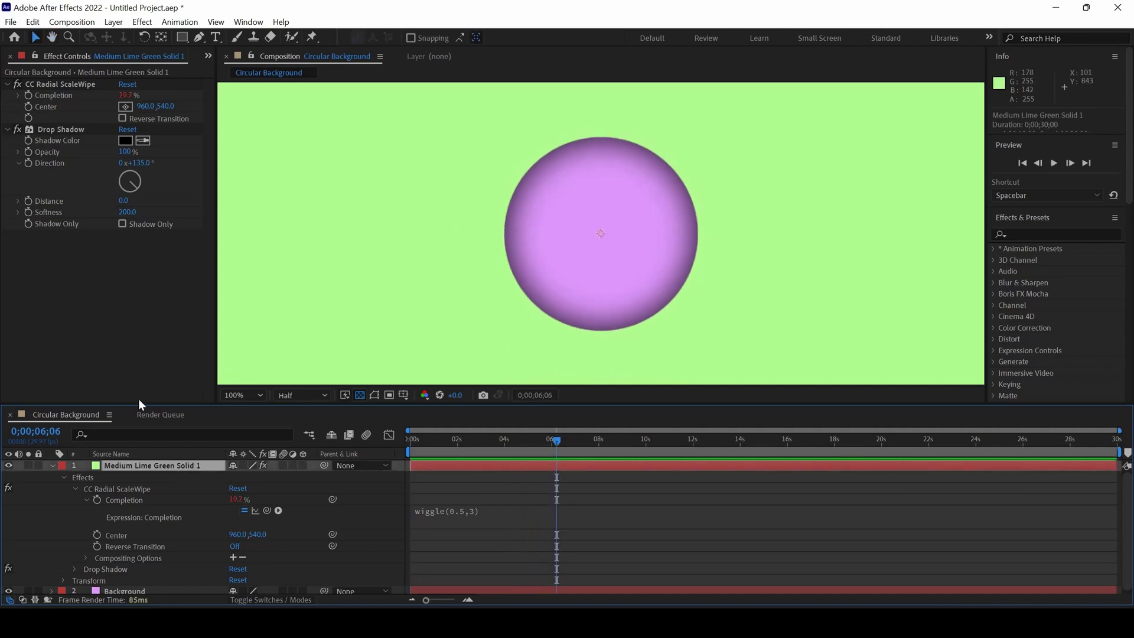
{"action": "key", "text": "comma"}
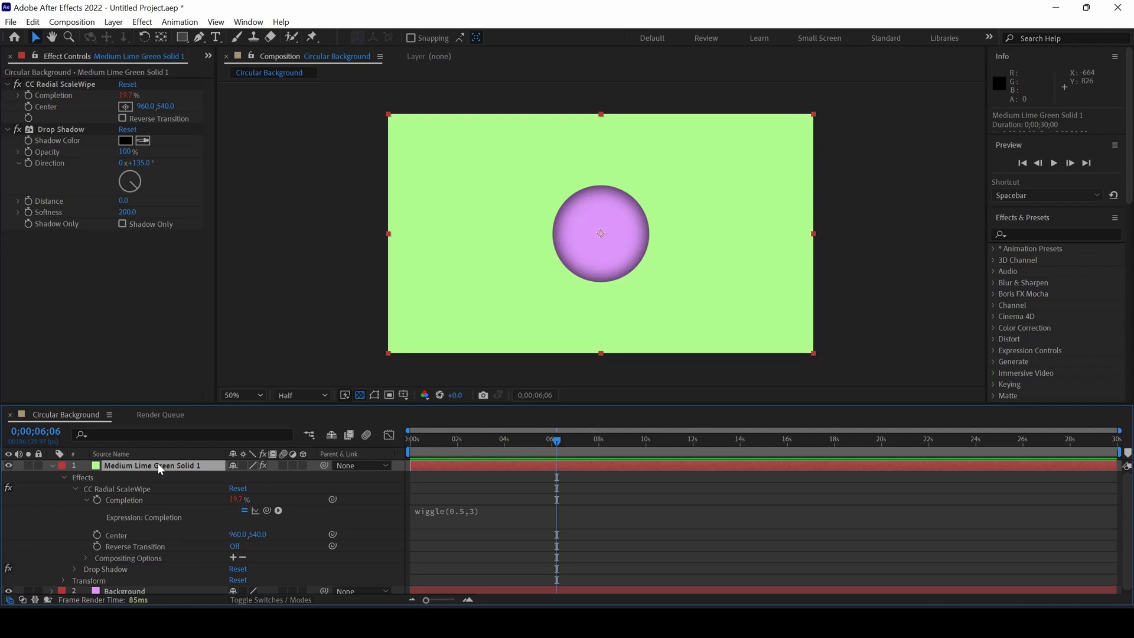
{"action": "key", "text": "ctrl+d"}
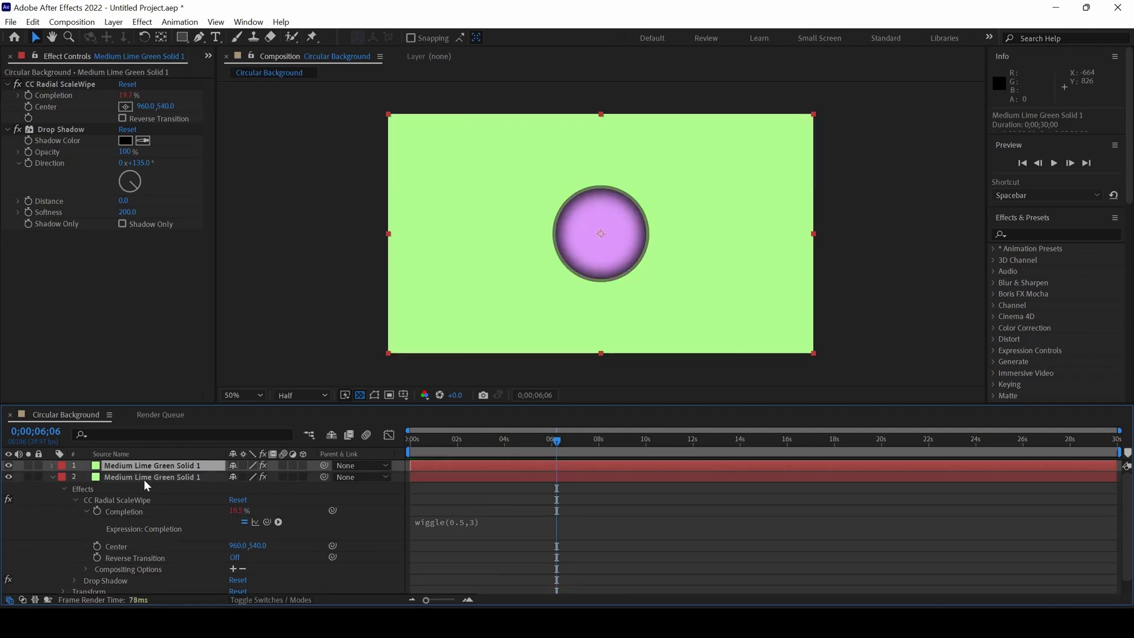
{"action": "left_click", "coordinate": [39, 24]}
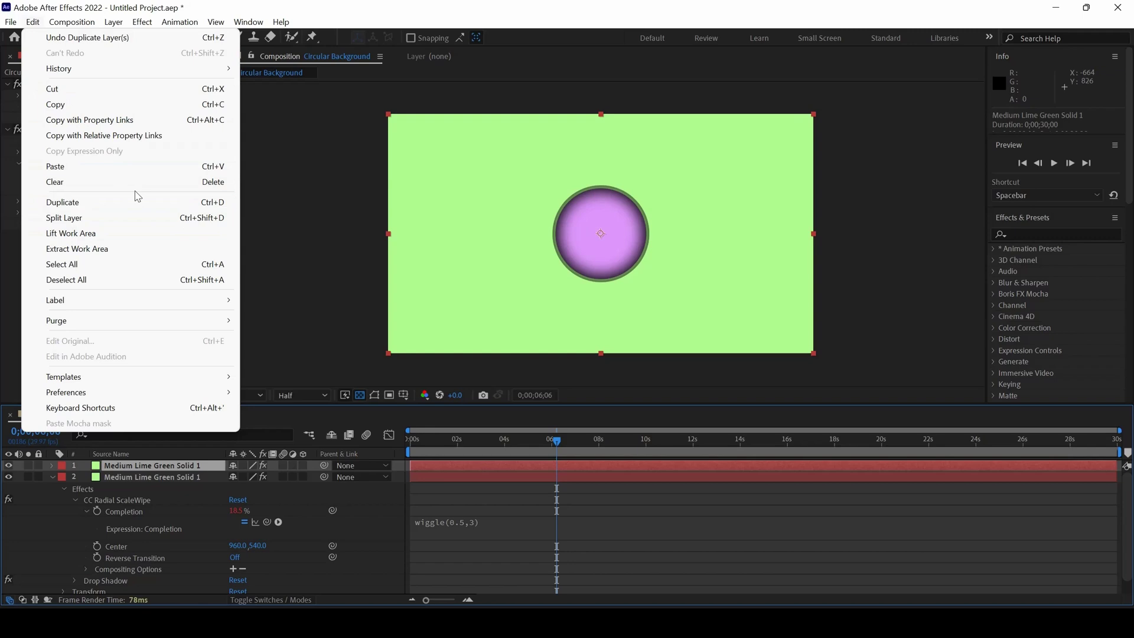
{"action": "left_click", "coordinate": [192, 467]}
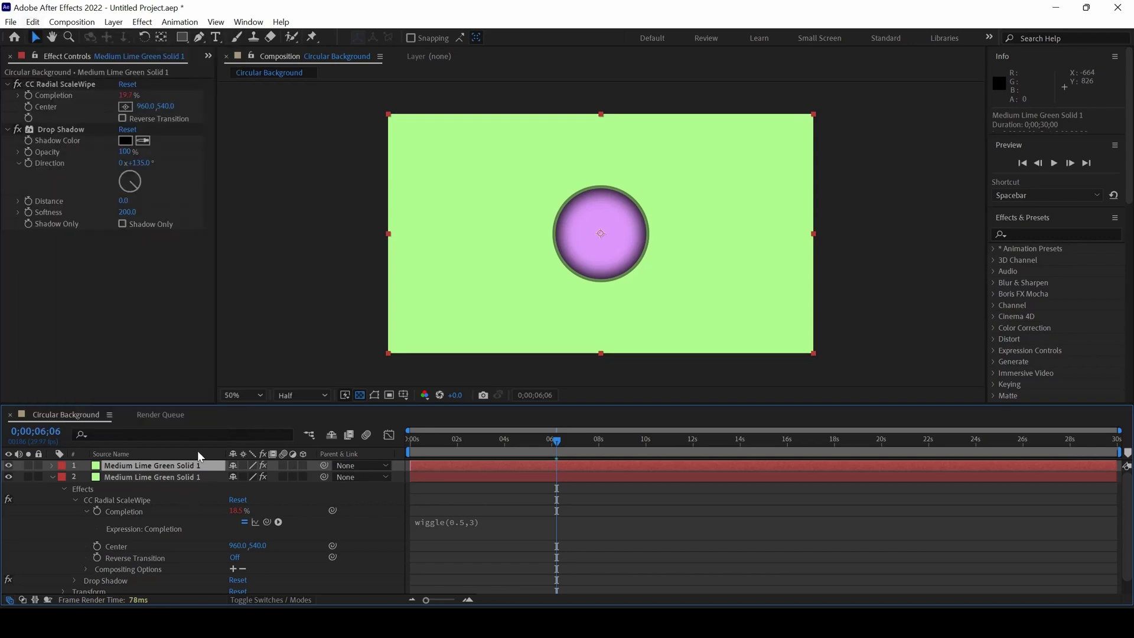
{"action": "left_click", "coordinate": [127, 96]}
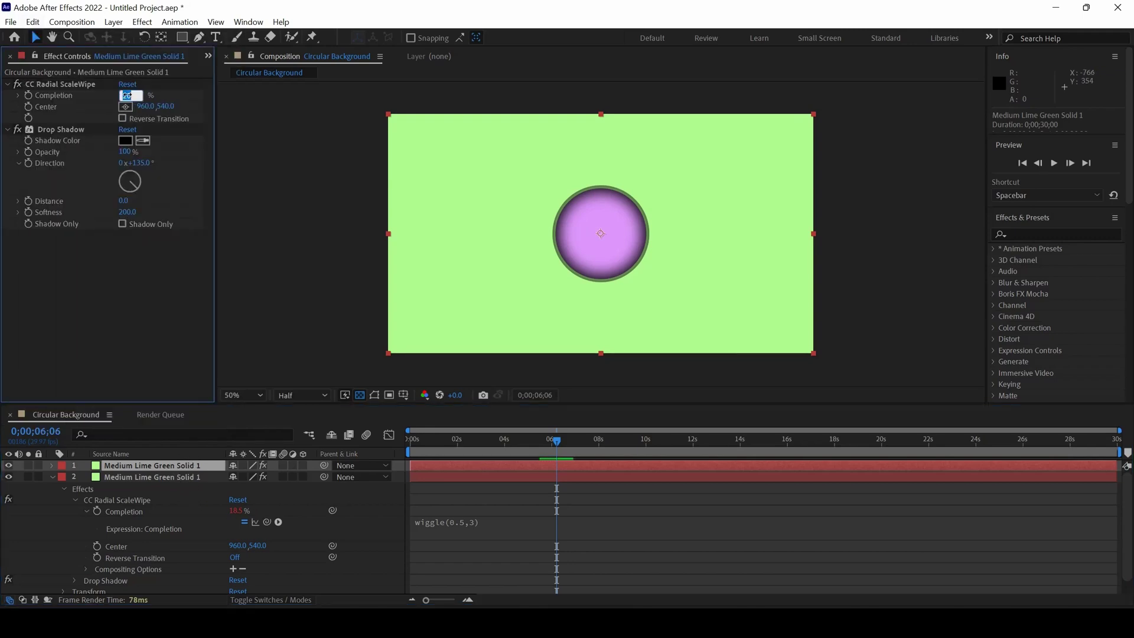
{"action": "type", "text": "40"}
{"action": "key", "text": "Return"}
Make two more copies with Completion 60 and 80 for the outer rings.
{"action": "left_click", "coordinate": [123, 468]}
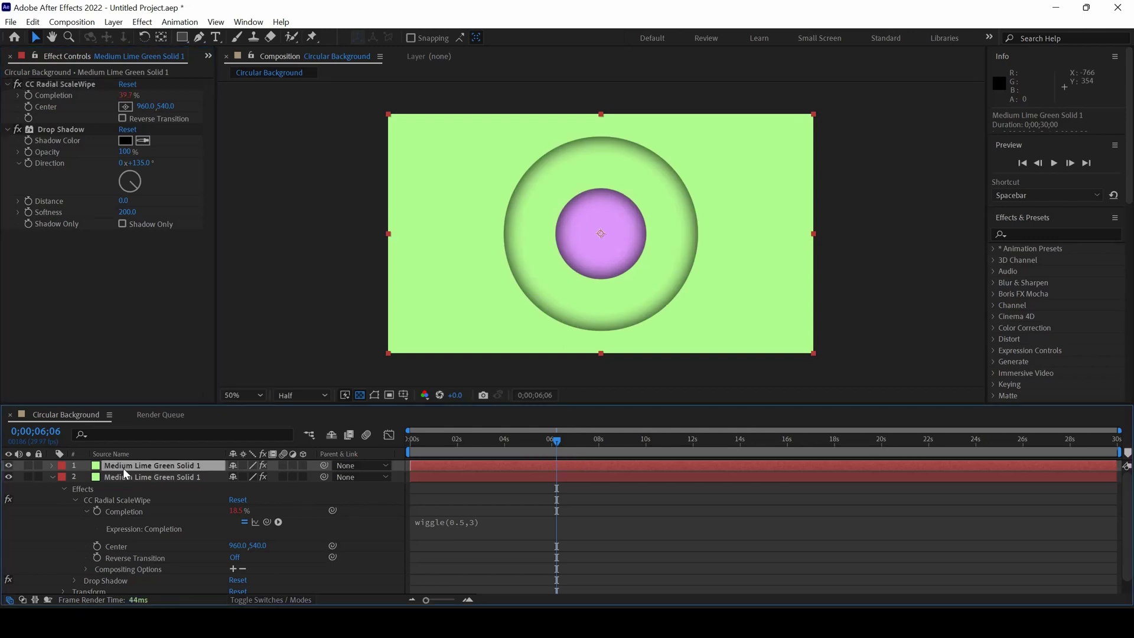
{"action": "key", "text": "ctrl+d"}
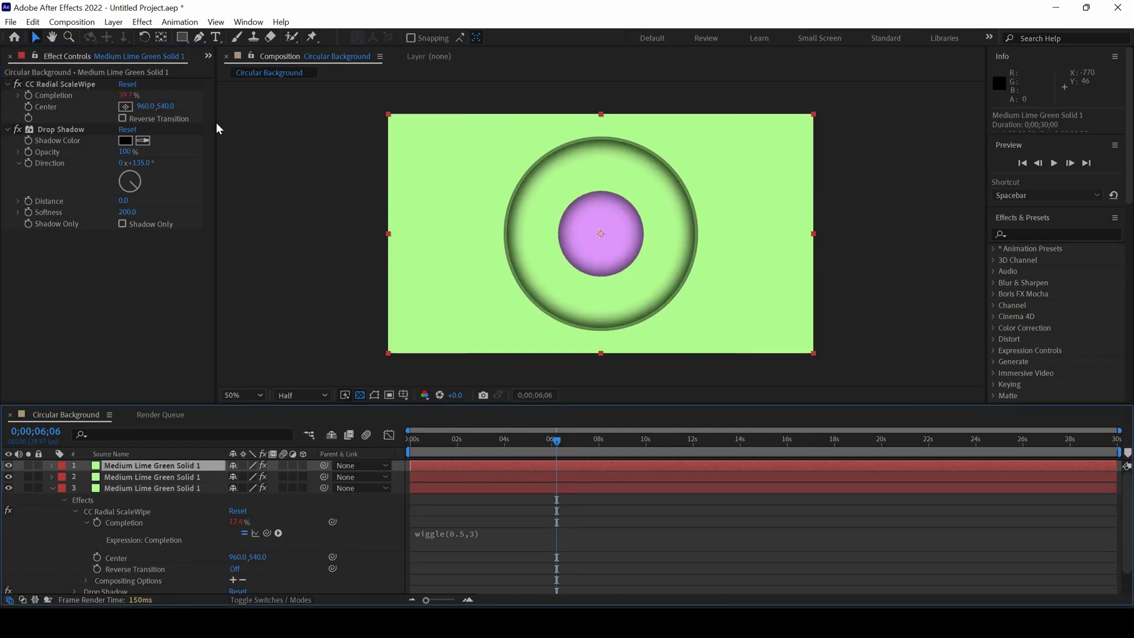
{"action": "left_click", "coordinate": [128, 97]}
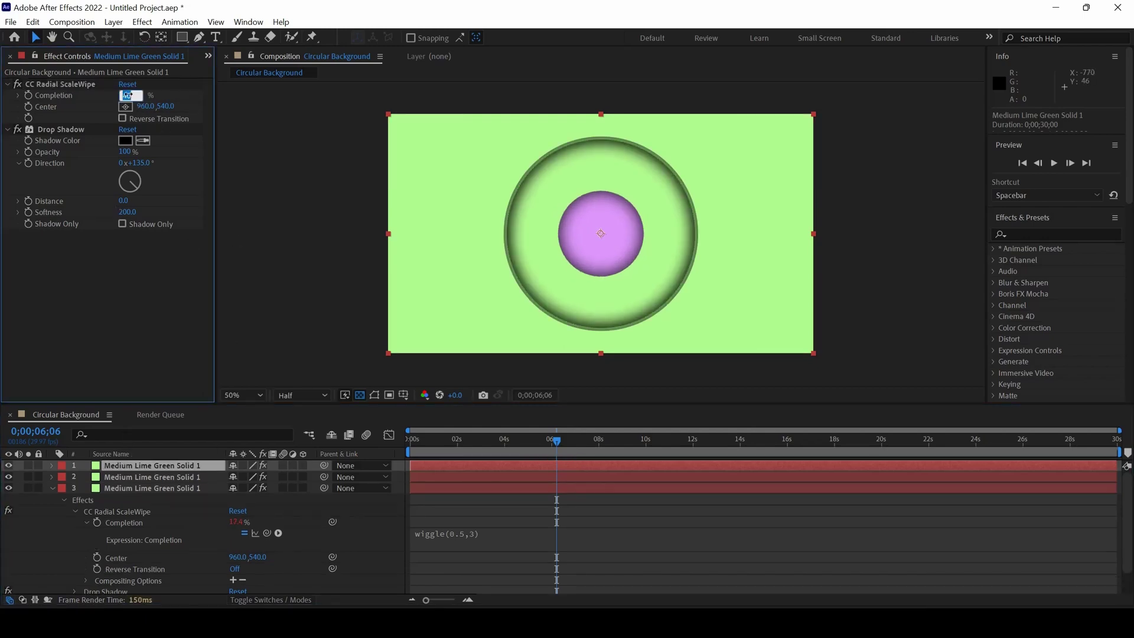
{"action": "type", "text": "60"}
{"action": "key", "text": "Return"}
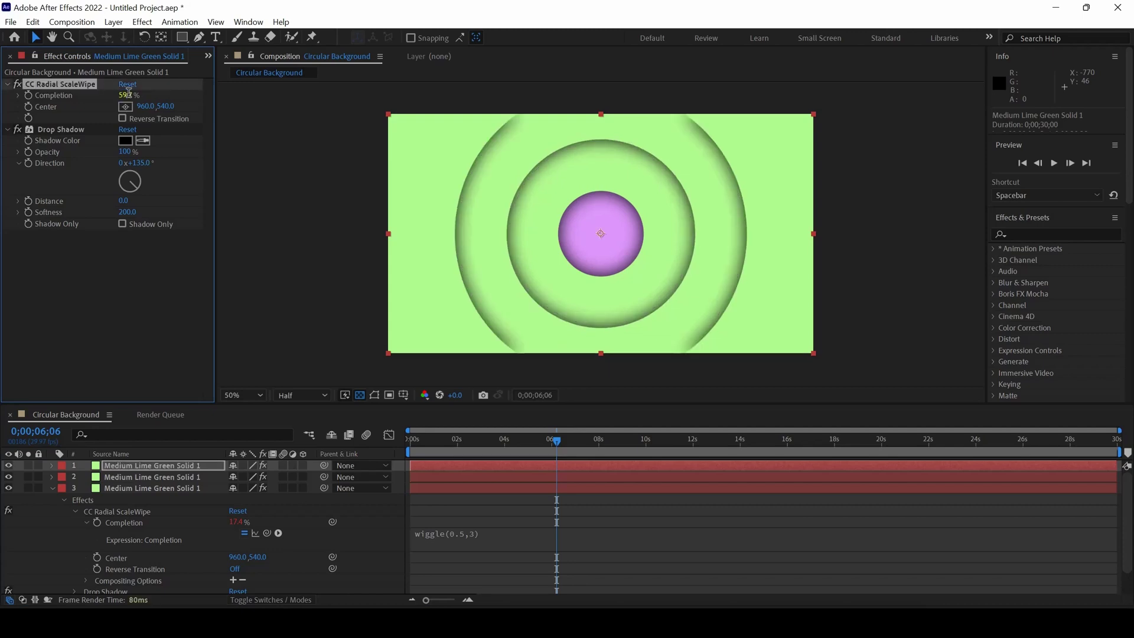
{"action": "left_click", "coordinate": [118, 471]}
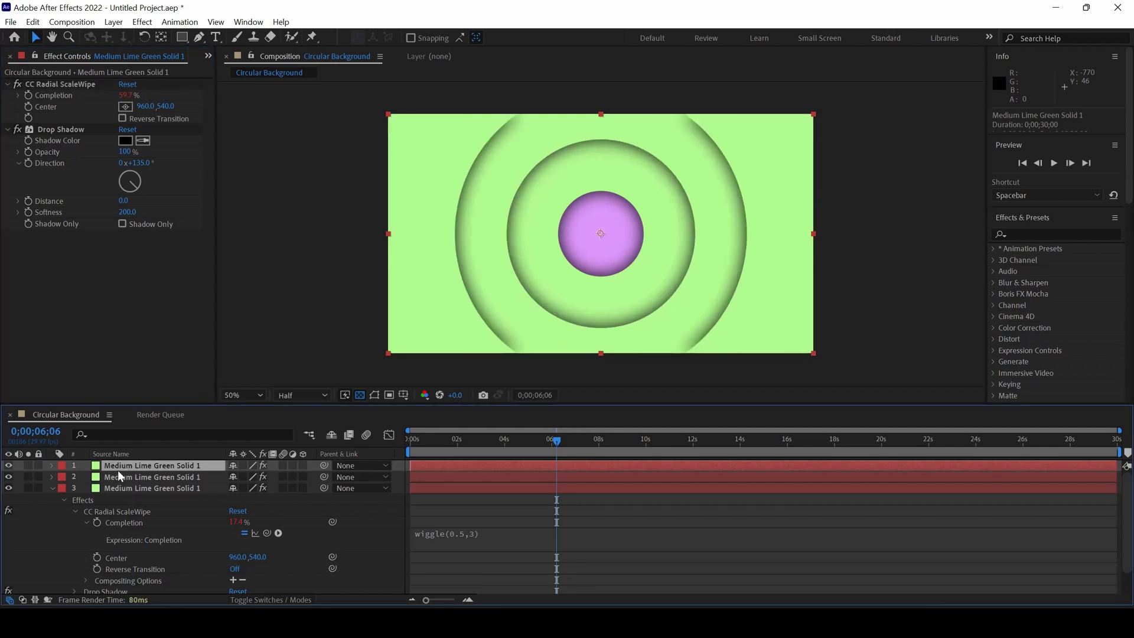
{"action": "key", "text": "ctrl+d"}
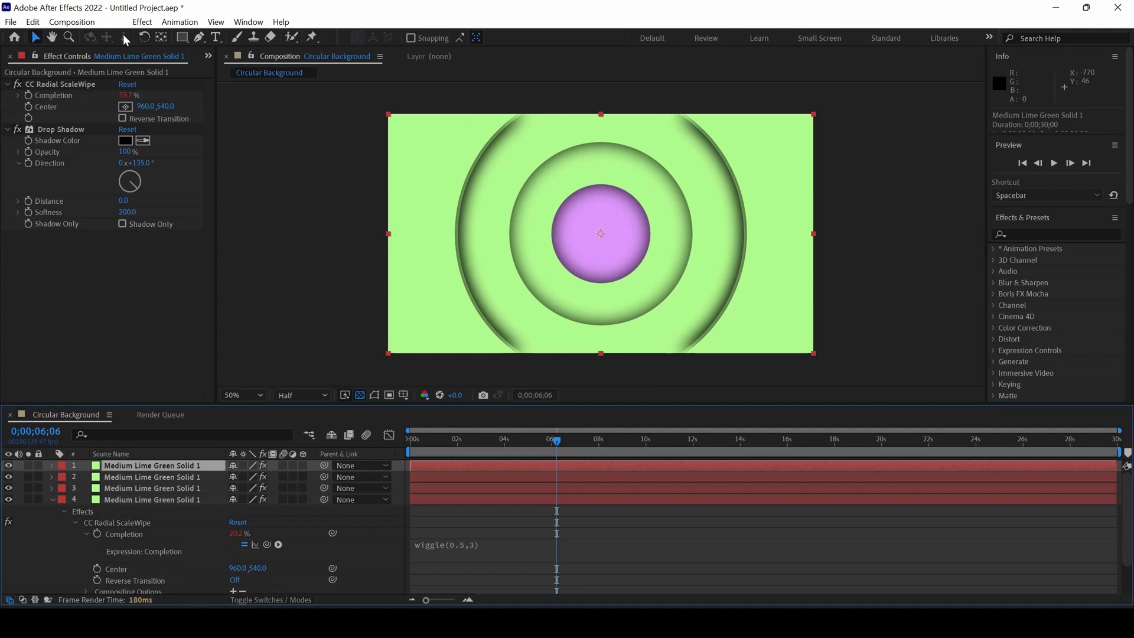
{"action": "left_click", "coordinate": [119, 97]}
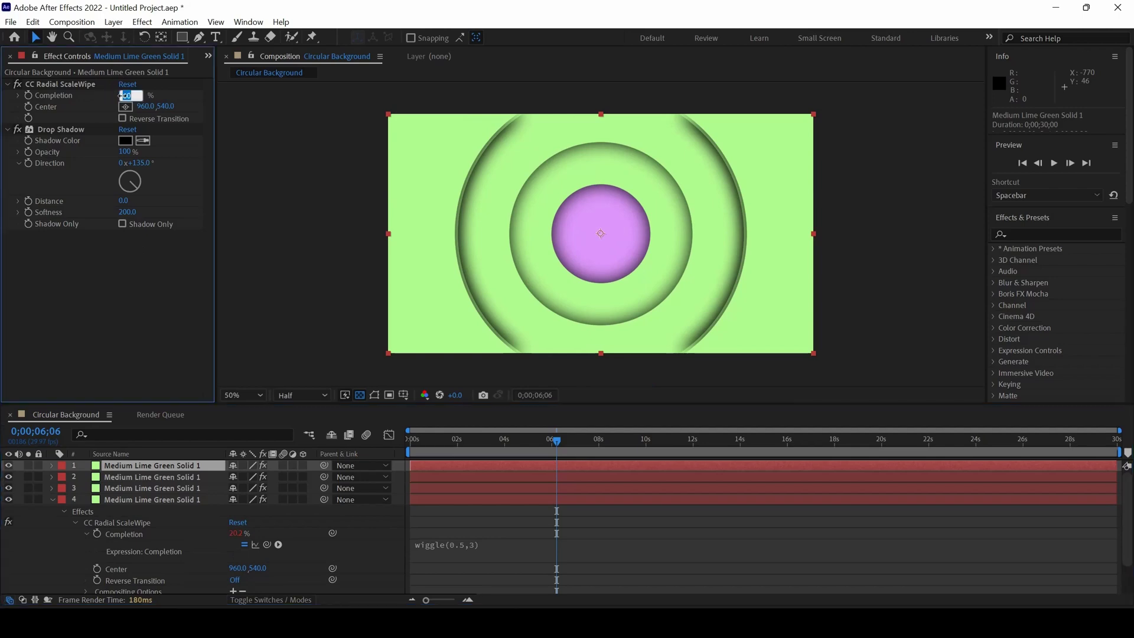
{"action": "type", "text": "80"}
{"action": "key", "text": "Return"}
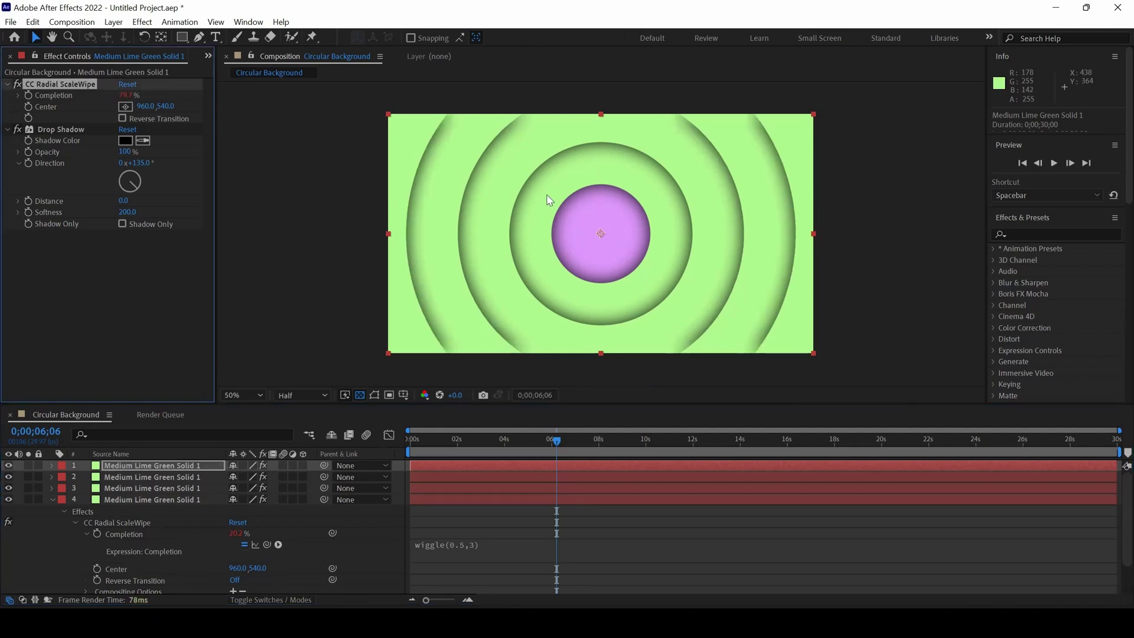
Recolour the outermost ring's solid (layer 1) pink.
{"action": "left_click", "coordinate": [169, 466]}
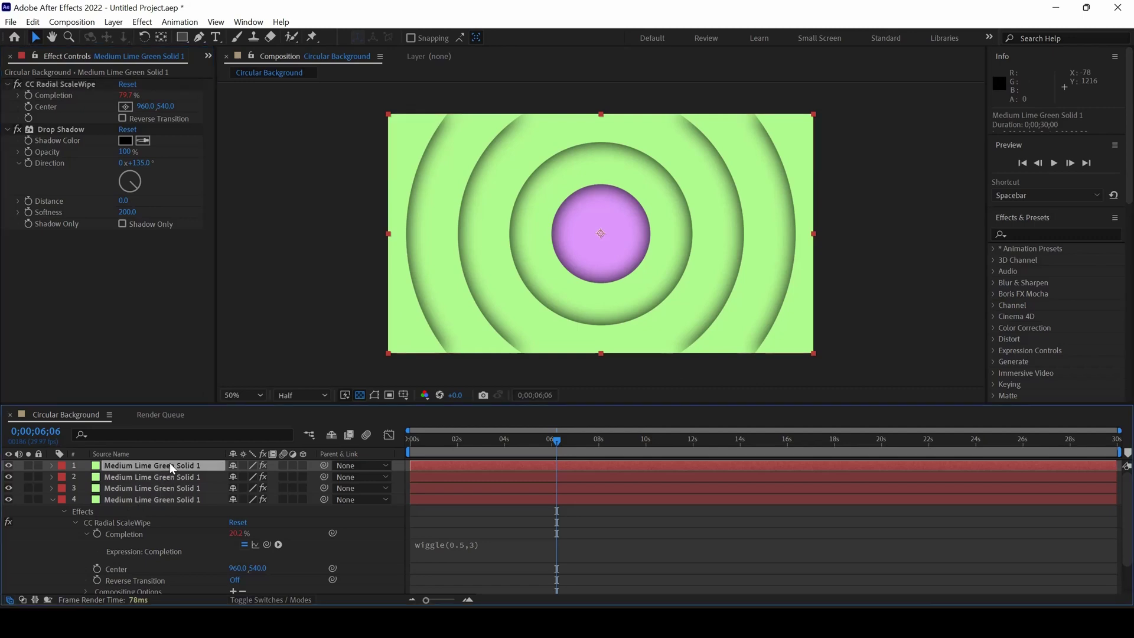
{"action": "left_click", "coordinate": [114, 22]}
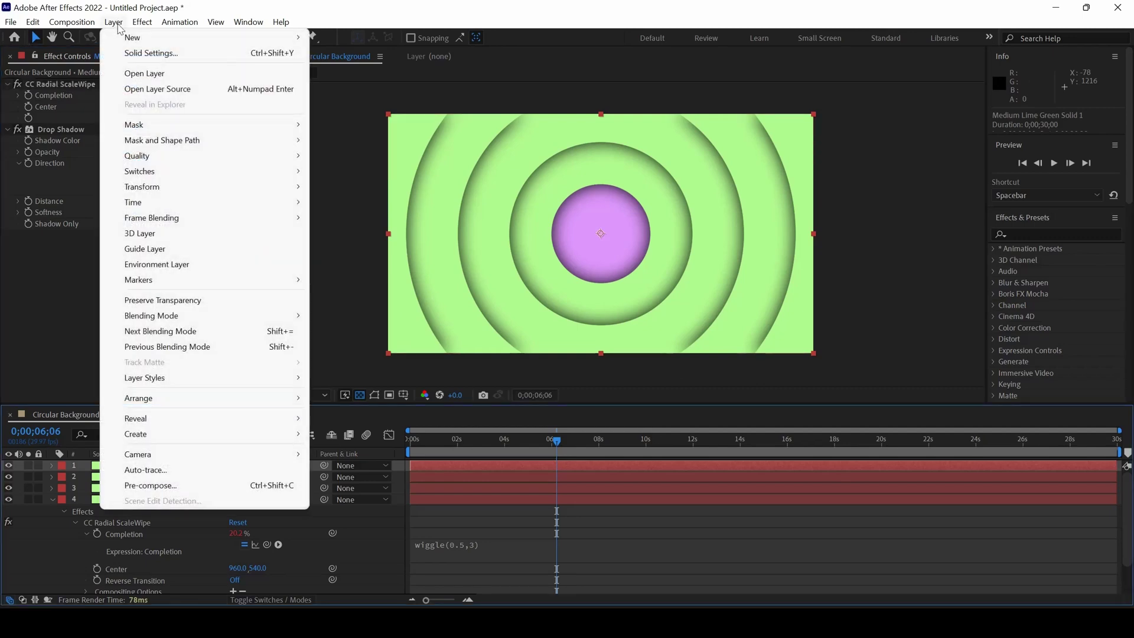
{"action": "left_click", "coordinate": [141, 55]}
{"action": "left_click", "coordinate": [559, 373]}
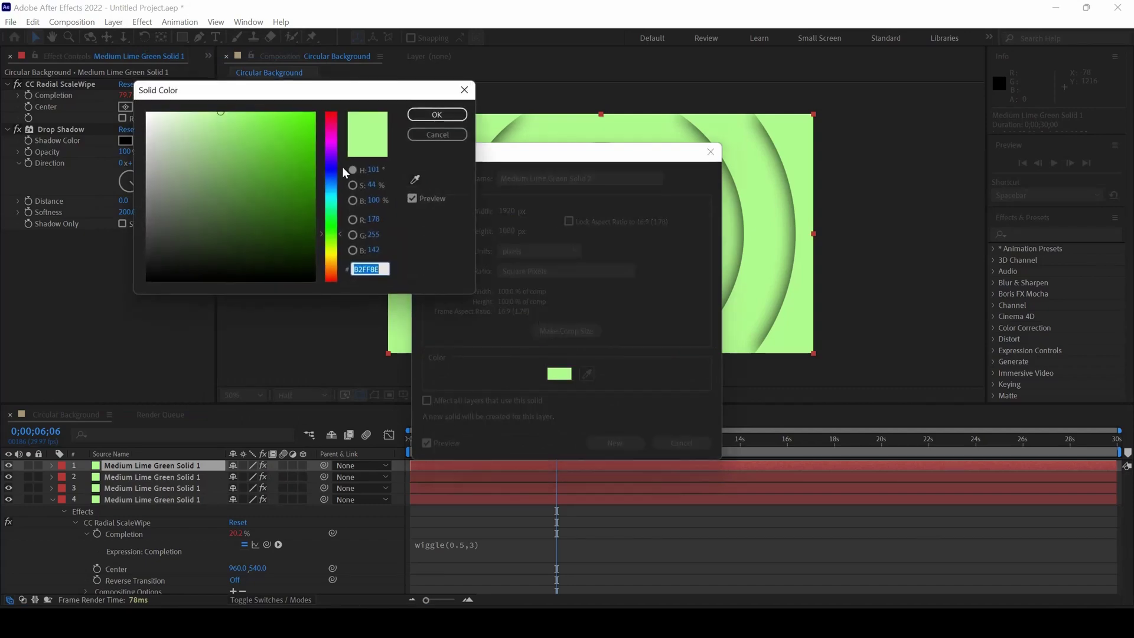
{"action": "left_click_drag", "start_coordinate": [342, 167], "coordinate": [330, 116]}
{"action": "left_click", "coordinate": [437, 114]}
{"action": "left_click", "coordinate": [615, 443]}
Recolour the second layer's solid yellow.
{"action": "right_click", "coordinate": [170, 479]}
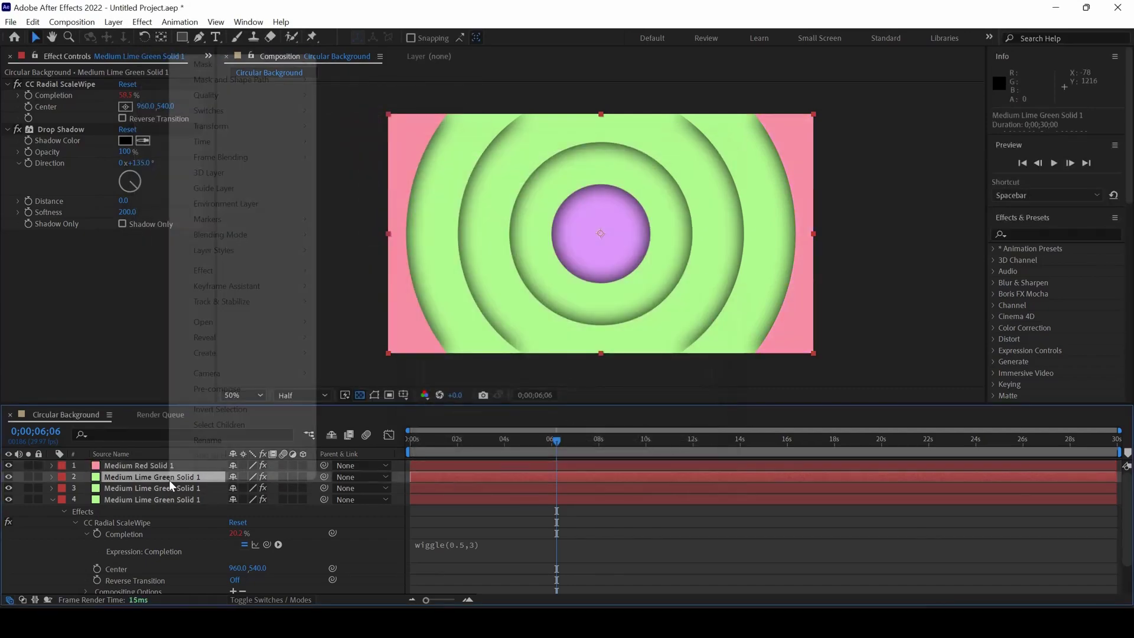
{"action": "key", "text": "Escape"}
{"action": "left_click", "coordinate": [114, 22]}
{"action": "left_click", "coordinate": [142, 48]}
{"action": "left_click", "coordinate": [559, 374]}
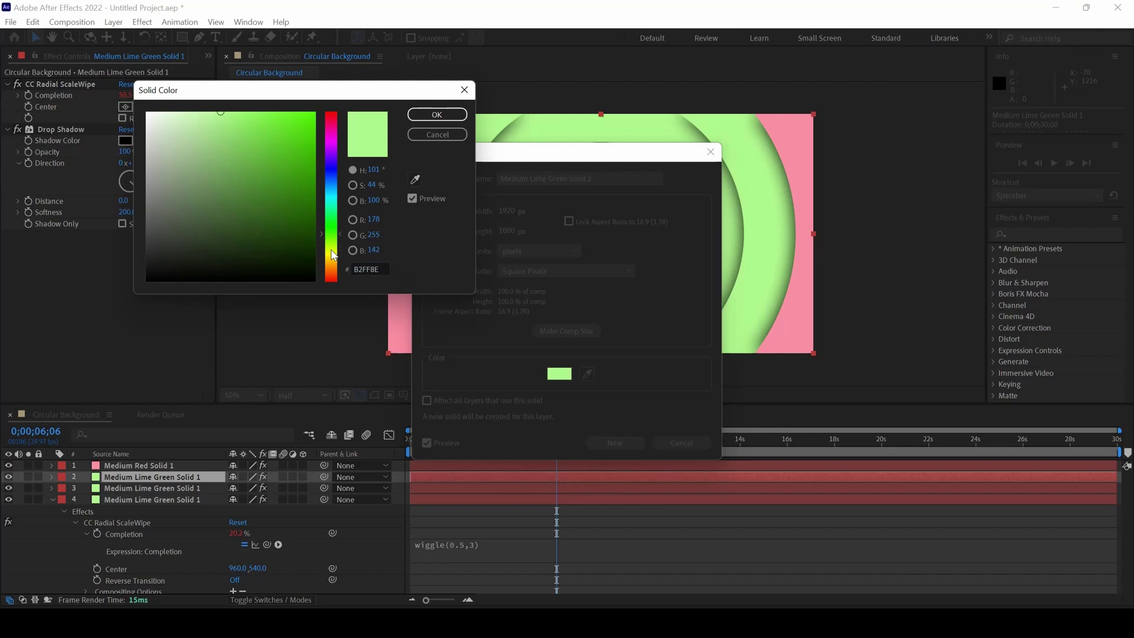
{"action": "left_click_drag", "start_coordinate": [331, 249], "coordinate": [331, 254]}
{"action": "left_click", "coordinate": [437, 114]}
{"action": "left_click", "coordinate": [615, 443]}
Recolour the fourth layer's solid light blue and return to the timeline start.
{"action": "left_click", "coordinate": [152, 499]}
{"action": "left_click", "coordinate": [114, 22]}
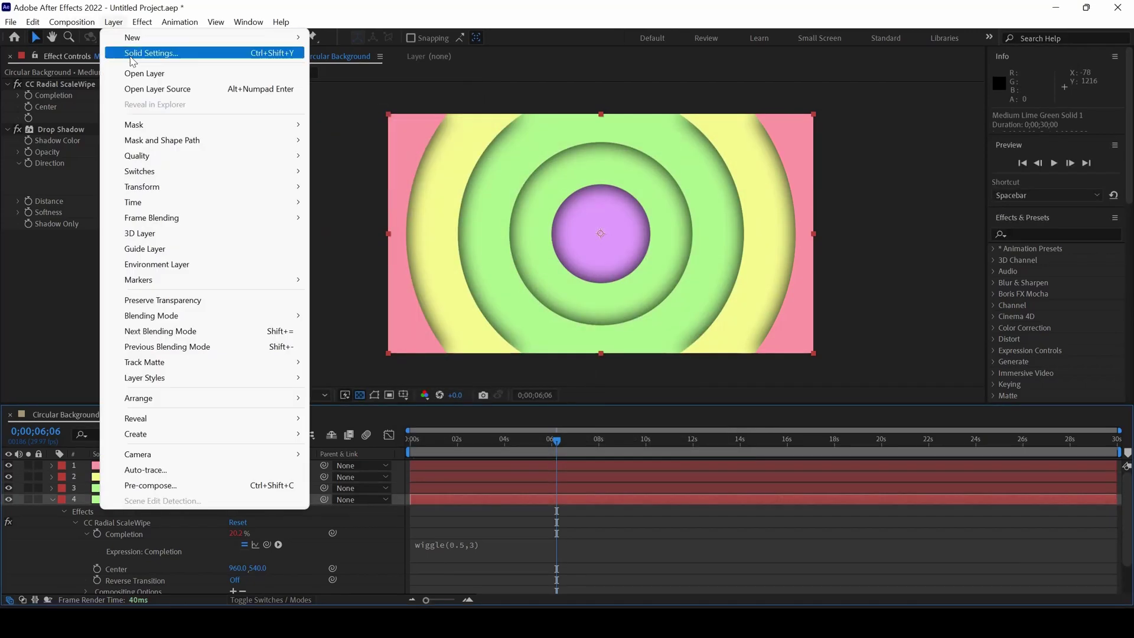
{"action": "left_click", "coordinate": [133, 53]}
{"action": "left_click", "coordinate": [558, 373]}
{"action": "left_click_drag", "start_coordinate": [331, 225], "coordinate": [331, 183]}
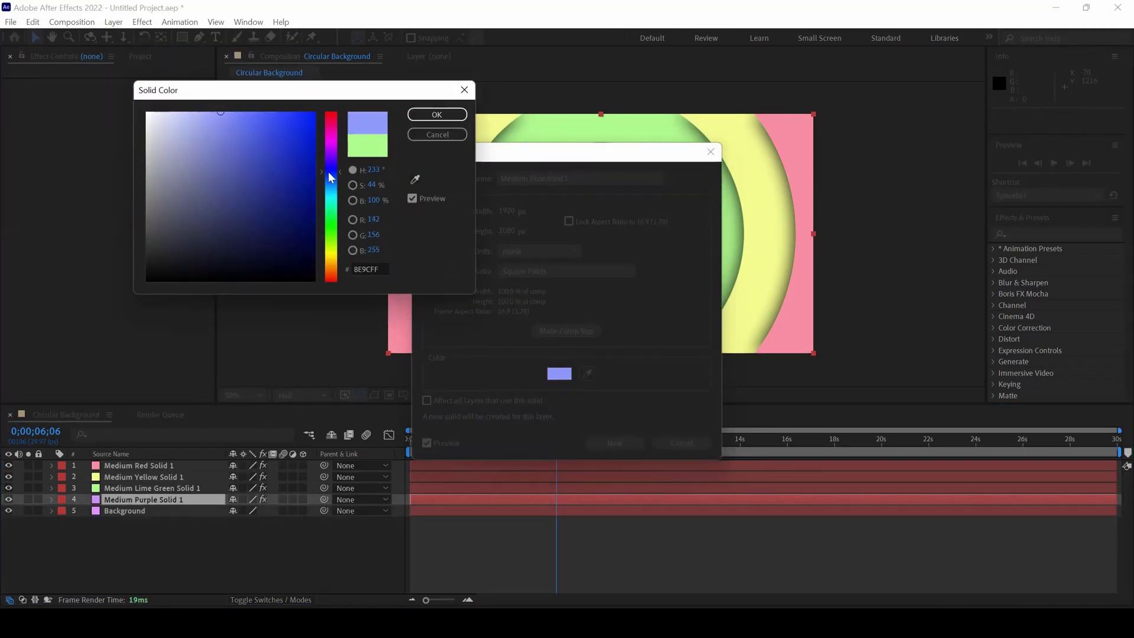
{"action": "left_click", "coordinate": [425, 116]}
{"action": "left_click", "coordinate": [615, 443]}
{"action": "left_click", "coordinate": [417, 440]}
{"action": "key", "text": "space"}
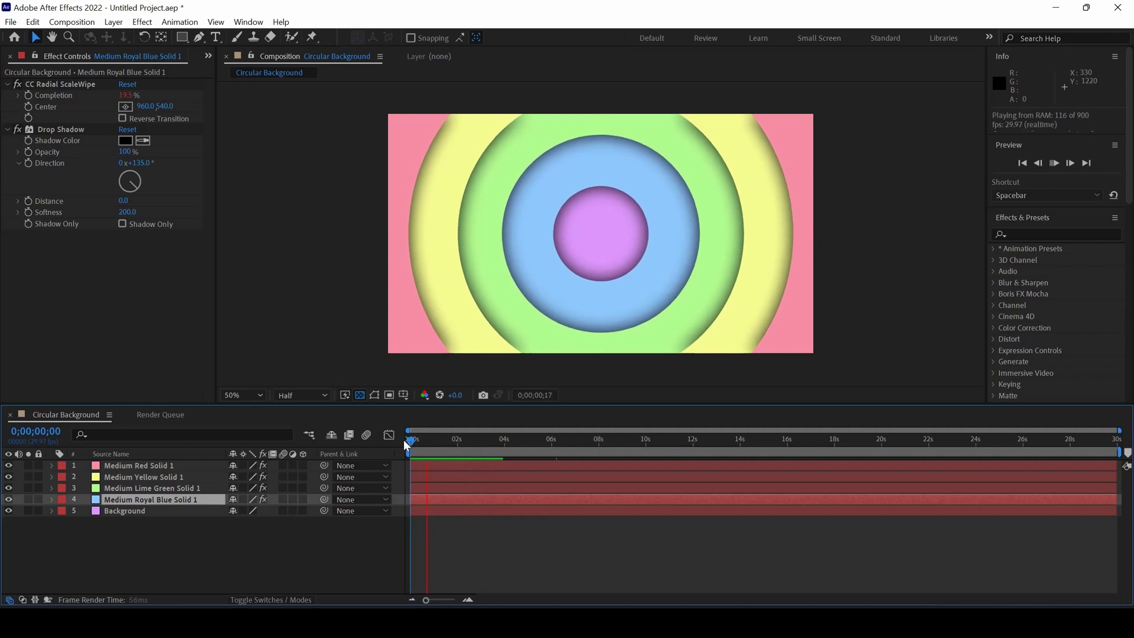
{"action": "scroll", "coordinate": [610, 244], "scroll_direction": "up", "scroll_amount": 2}
{"action": "scroll", "coordinate": [609, 243], "scroll_direction": "down", "scroll_amount": 2}
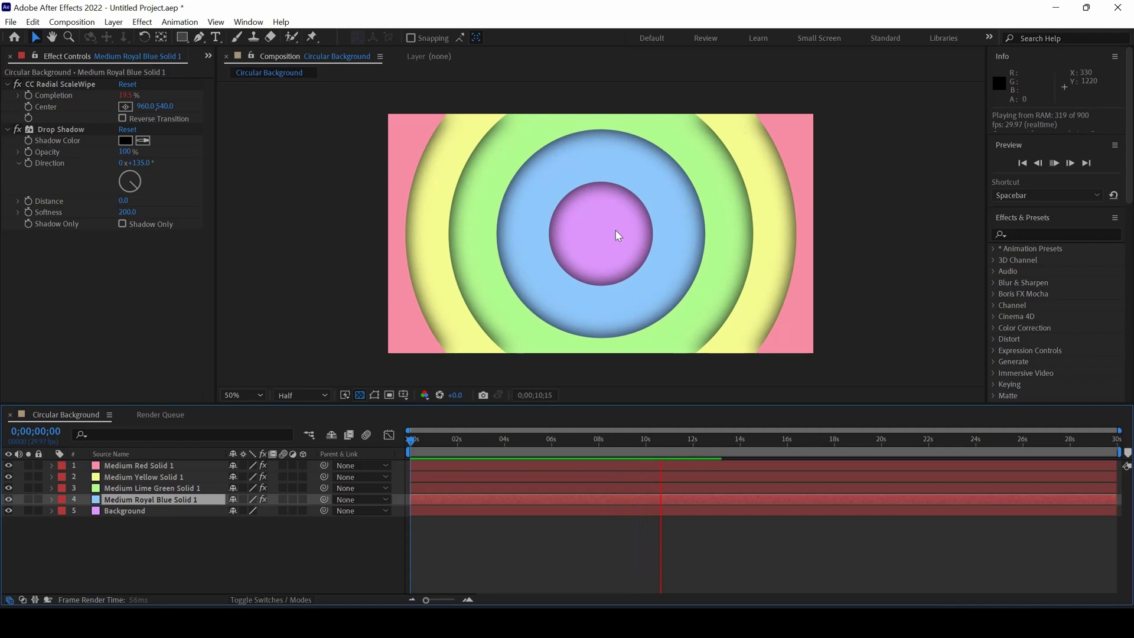
{"action": "key", "text": "space"}
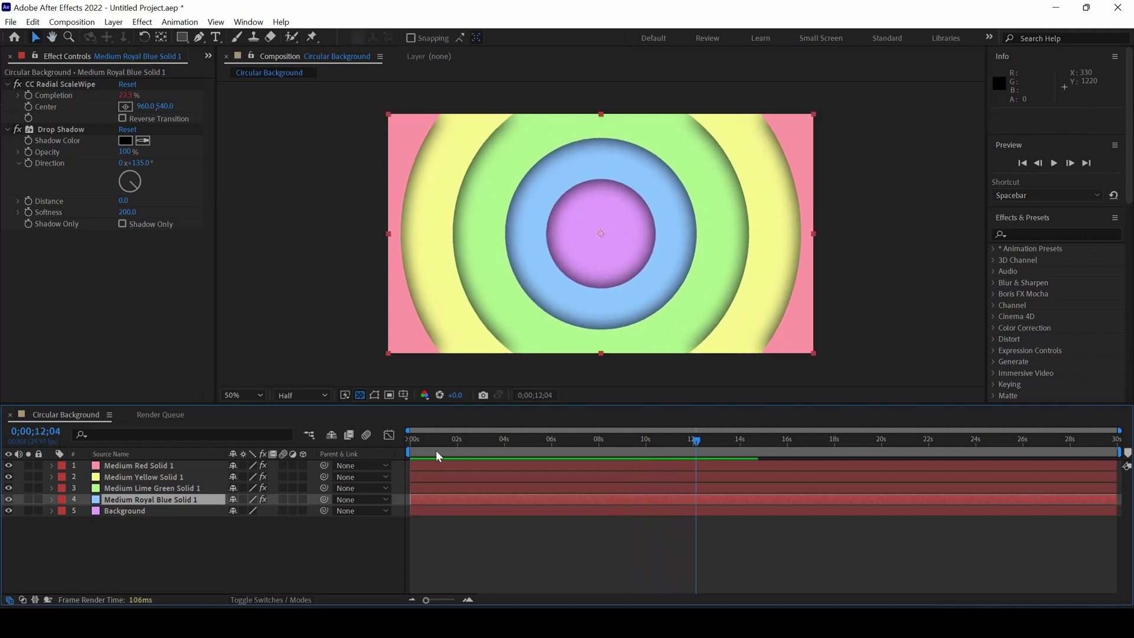